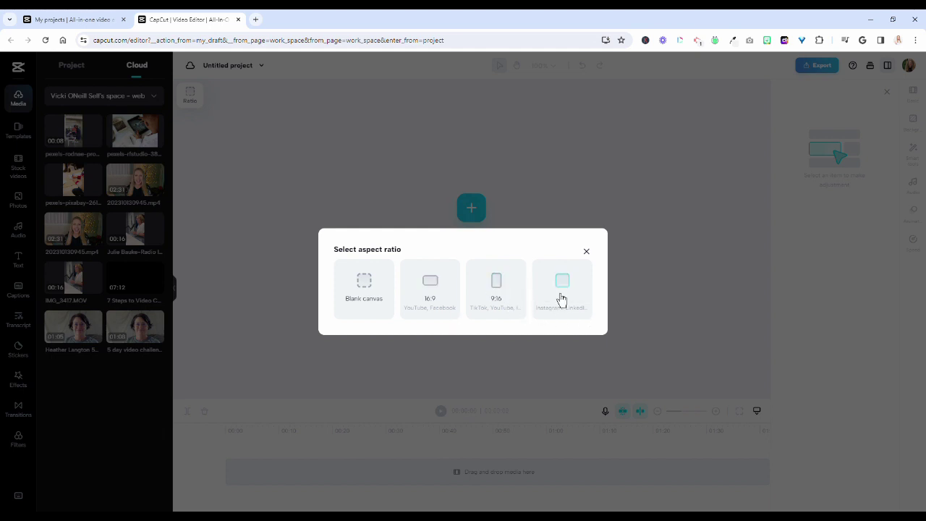
# Close the aspect-ratio prompt without choosing one, leaving an empty canvas
pyautogui.click(586, 253)
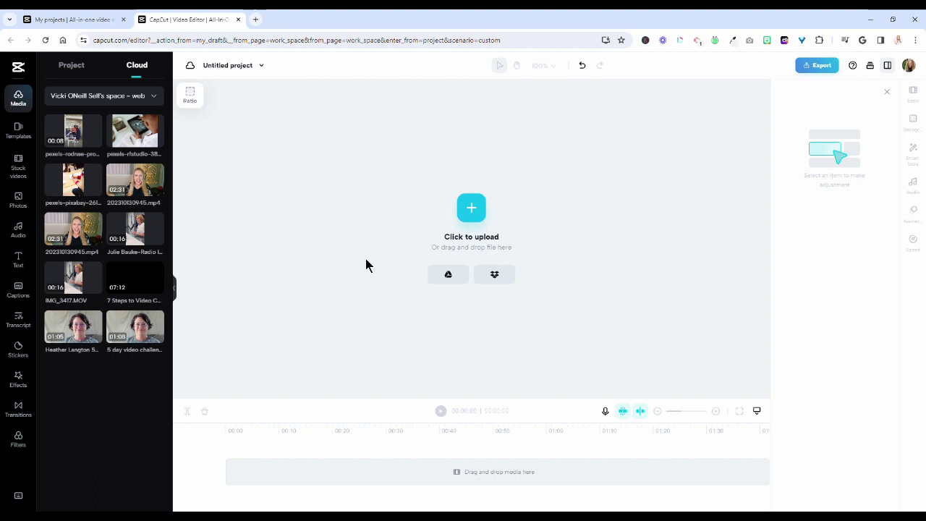
# Add 202310130945.mp4 from Cloud media to the timeline and show the shortcuts list
pyautogui.click(143, 194)
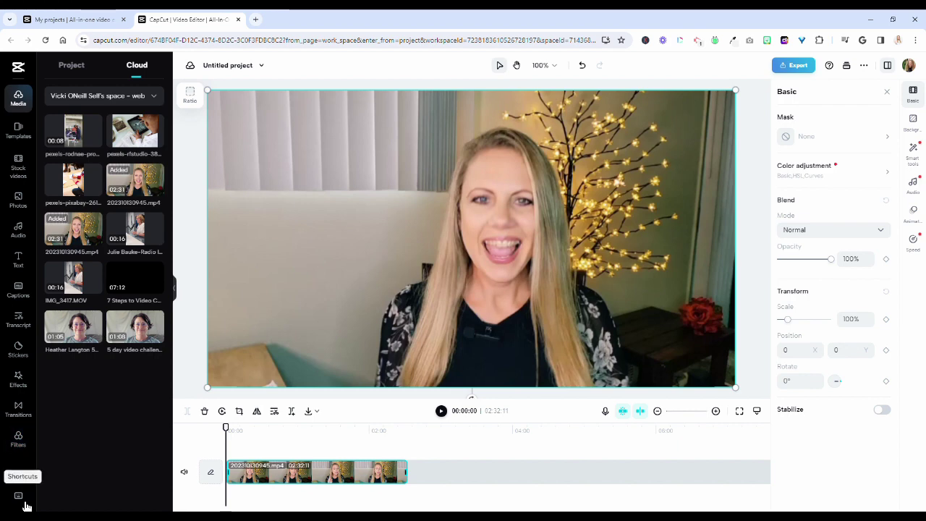
pyautogui.click(24, 503)
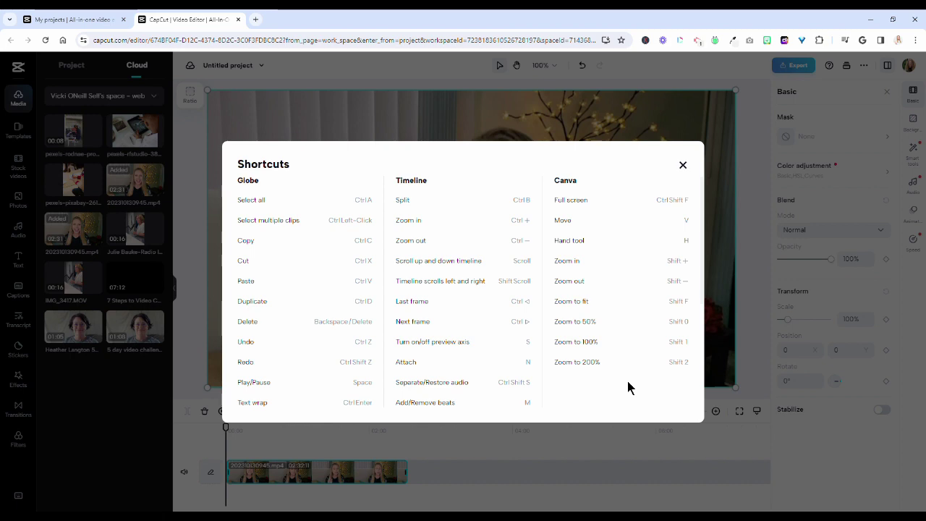
pyautogui.click(683, 165)
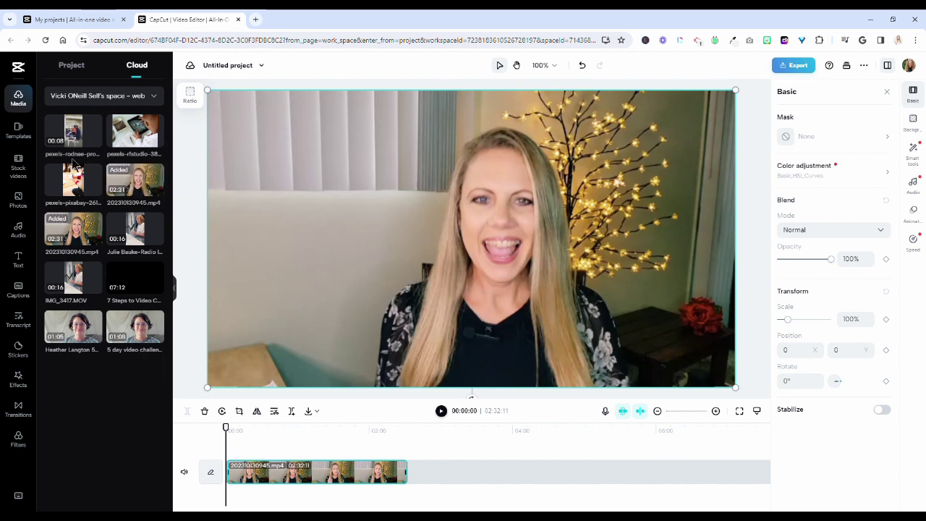
# Add the gold '3' countdown stock clip at the video start on its own overlay track
pyautogui.click(19, 171)
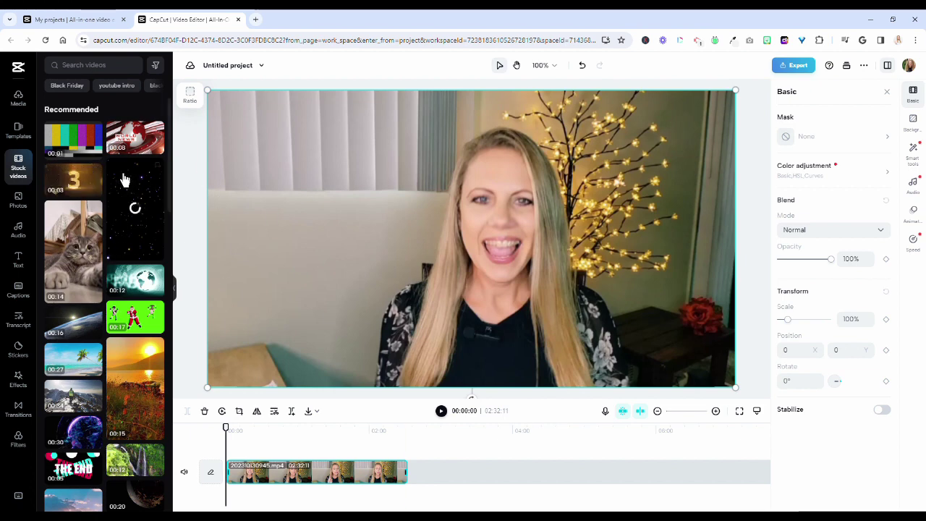
pyautogui.moveTo(85, 193)
pyautogui.click(85, 194)
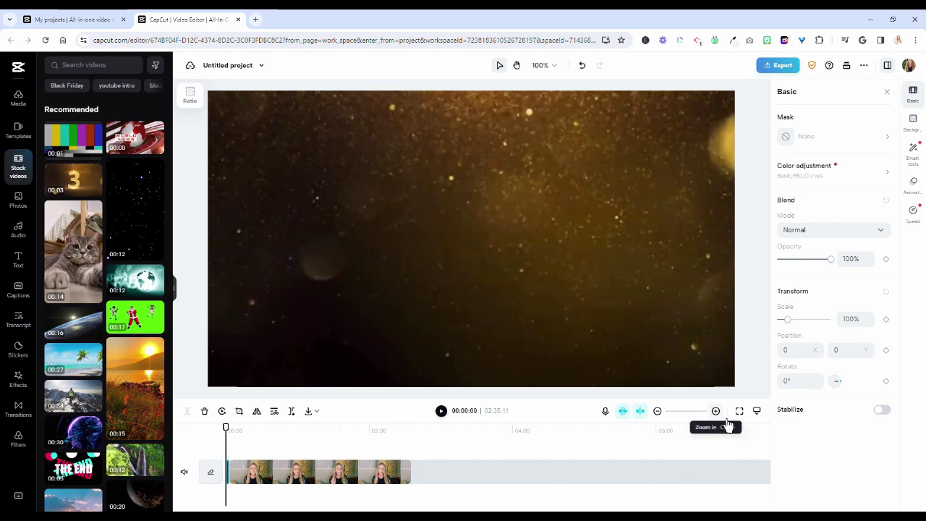
pyautogui.keyDown('ctrl'); pyautogui.scroll(5, 705, 439); pyautogui.keyUp('ctrl')
pyautogui.click(275, 472)
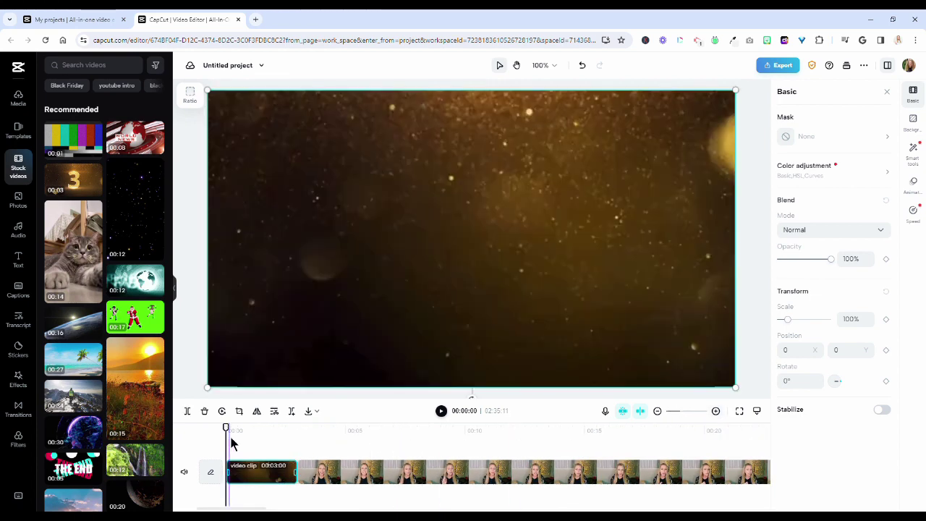
pyautogui.moveTo(226, 428)
pyautogui.mouseDown()
pyautogui.moveTo(249, 432)
pyautogui.moveTo(227, 429)
pyautogui.mouseUp()
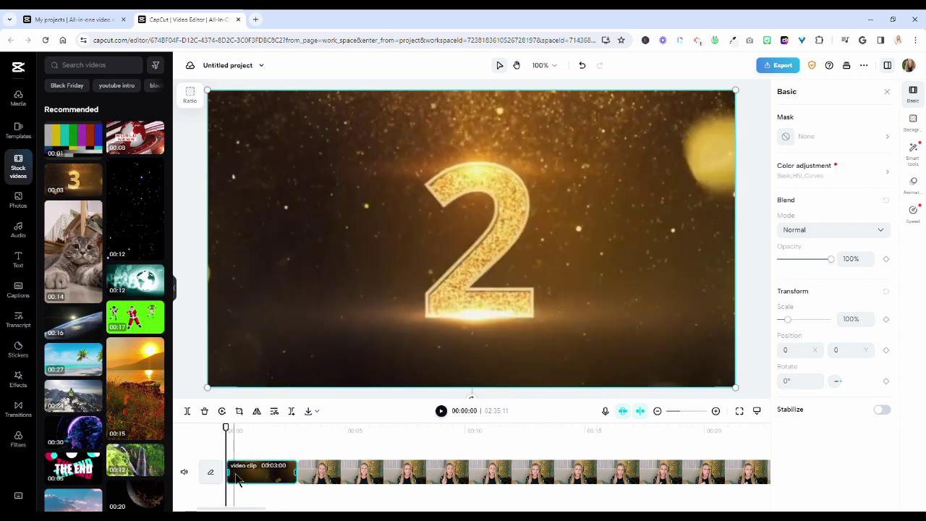
pyautogui.moveTo(251, 479); pyautogui.dragTo(305, 456)
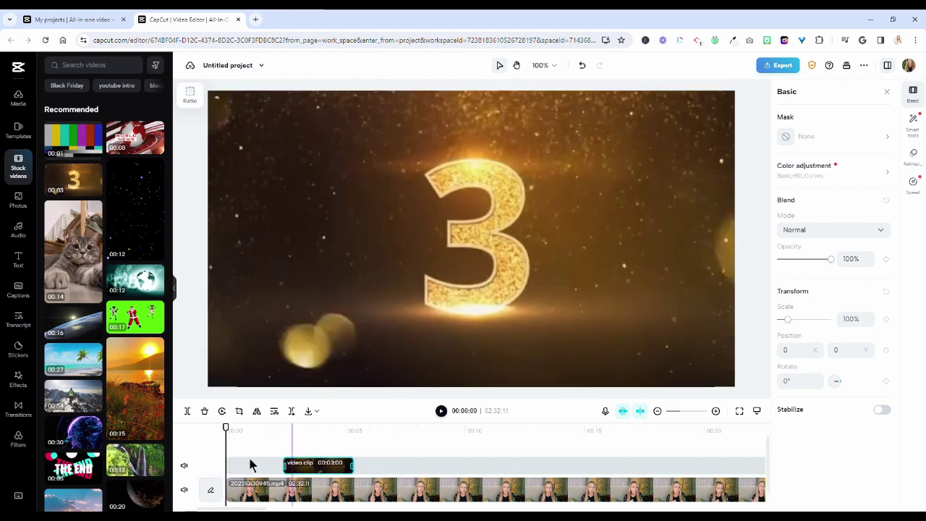
pyautogui.moveTo(230, 442); pyautogui.dragTo(275, 441)
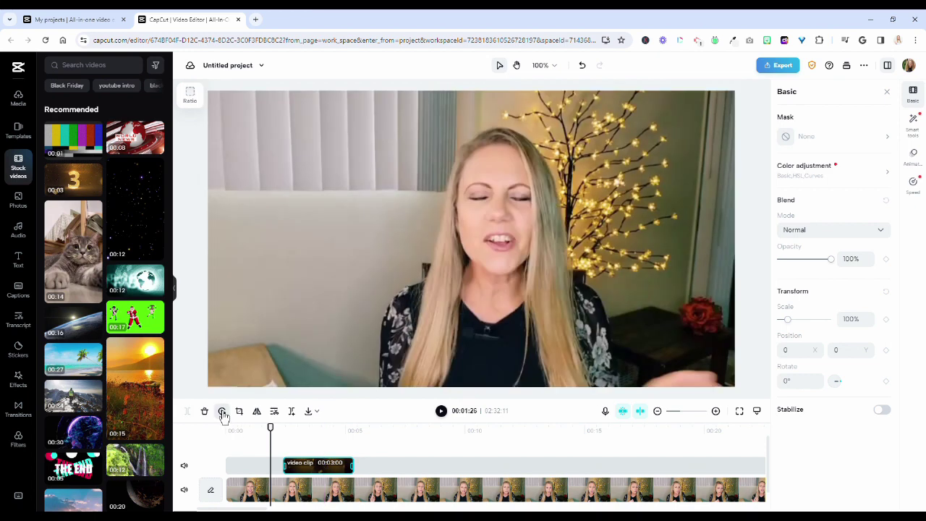
# Scale the countdown overlay to 37% and place it top-left at -246, 117
pyautogui.click(223, 413)
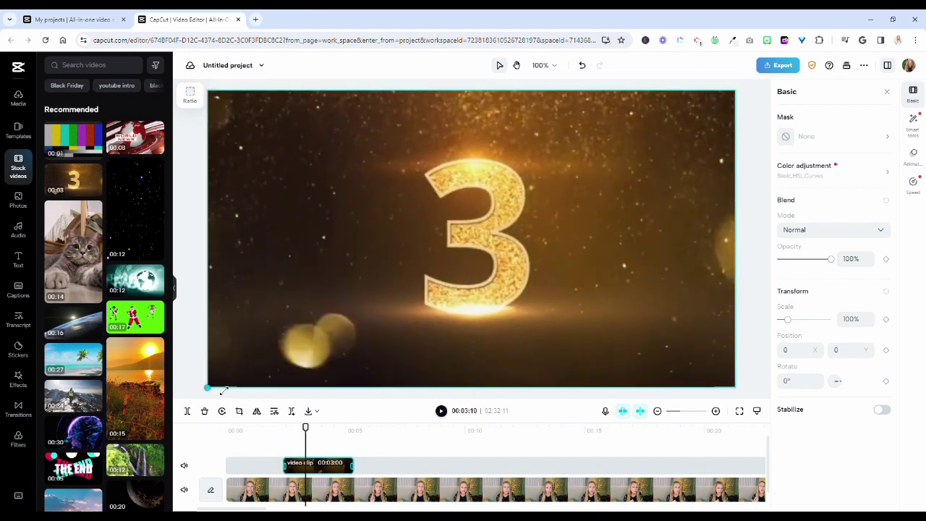
pyautogui.moveTo(218, 397); pyautogui.dragTo(508, 233)
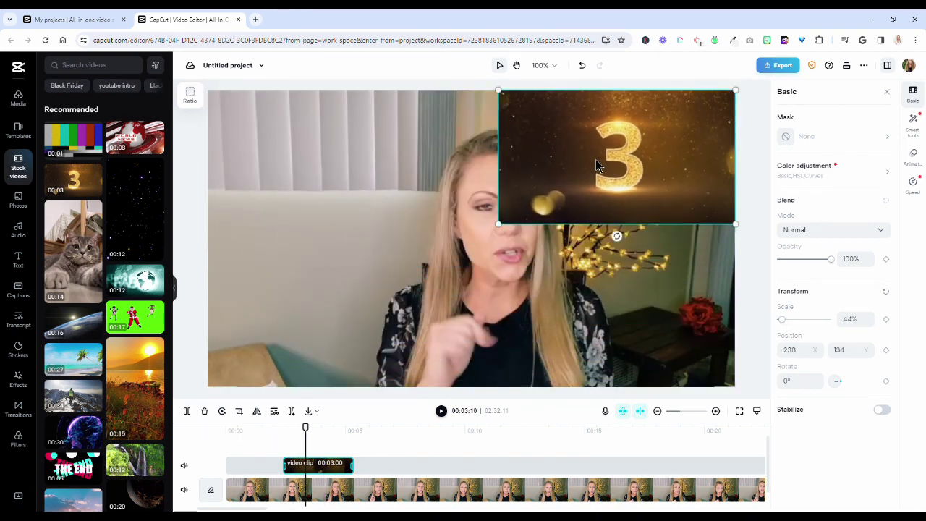
pyautogui.moveTo(598, 160); pyautogui.dragTo(317, 188)
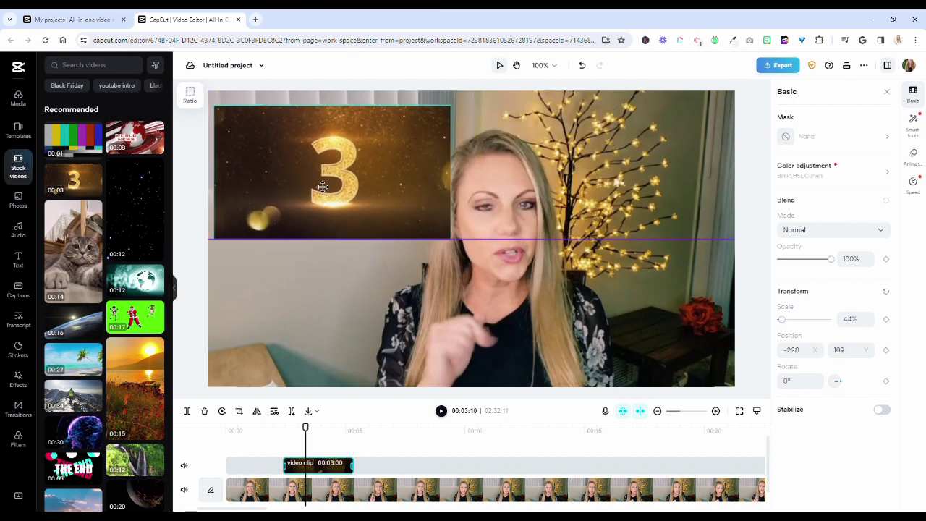
pyautogui.moveTo(444, 241); pyautogui.dragTo(423, 230)
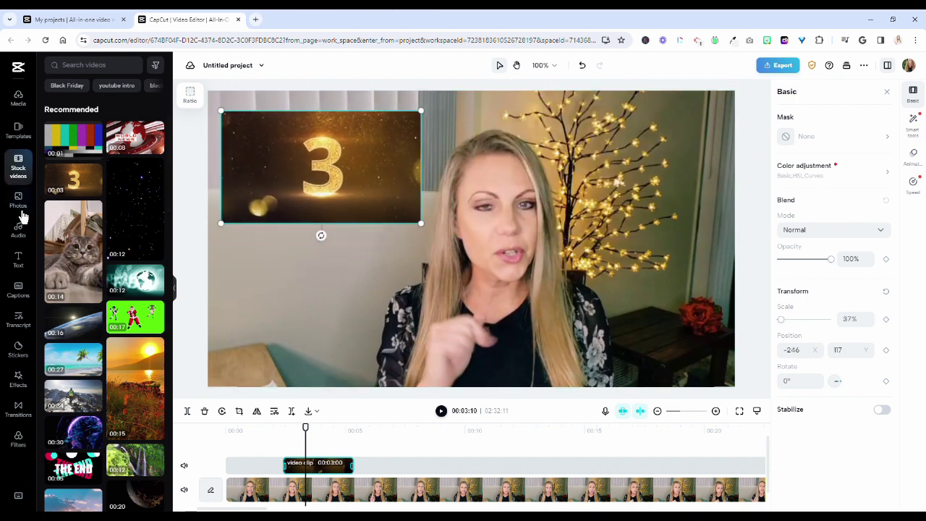
pyautogui.click(19, 205)
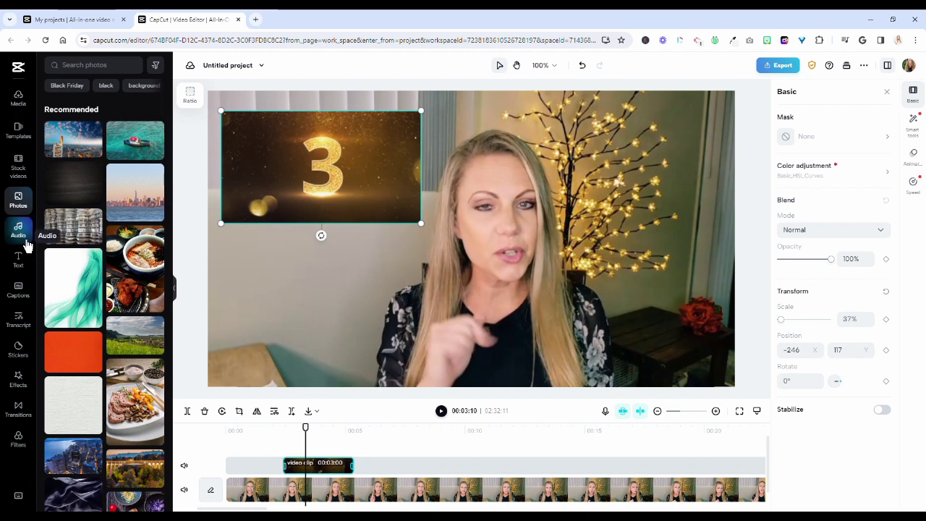
pyautogui.click(24, 243)
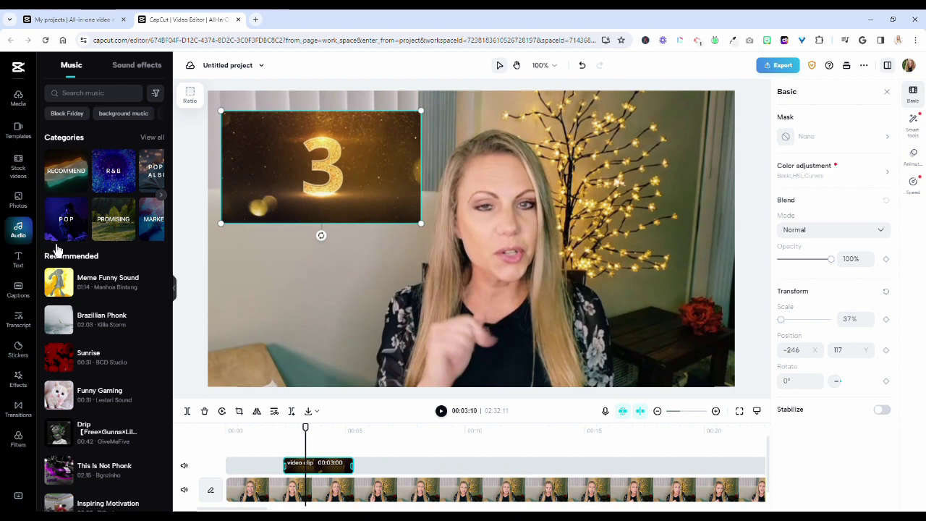
# Add the Meme Funny Sound track at 00:06 and zoom the timeline out to see it
pyautogui.moveTo(70, 302)
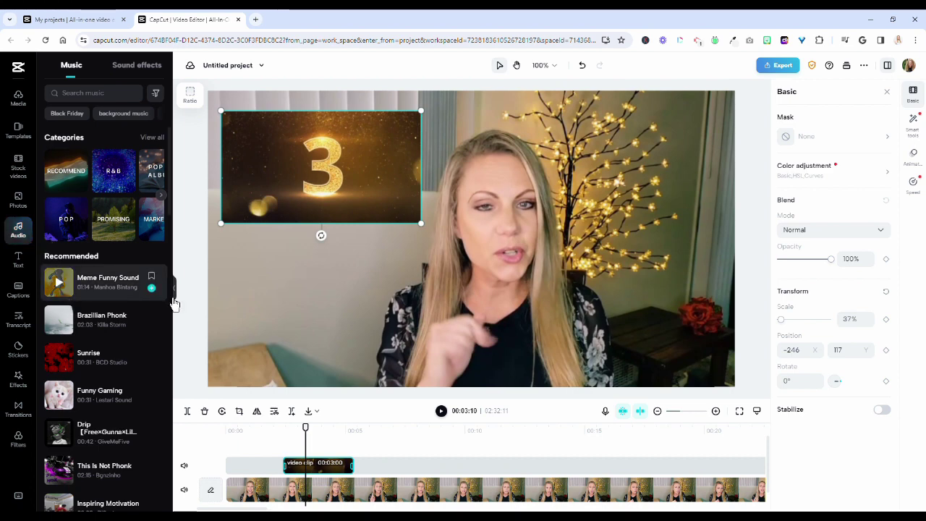
pyautogui.moveTo(304, 432); pyautogui.dragTo(385, 440)
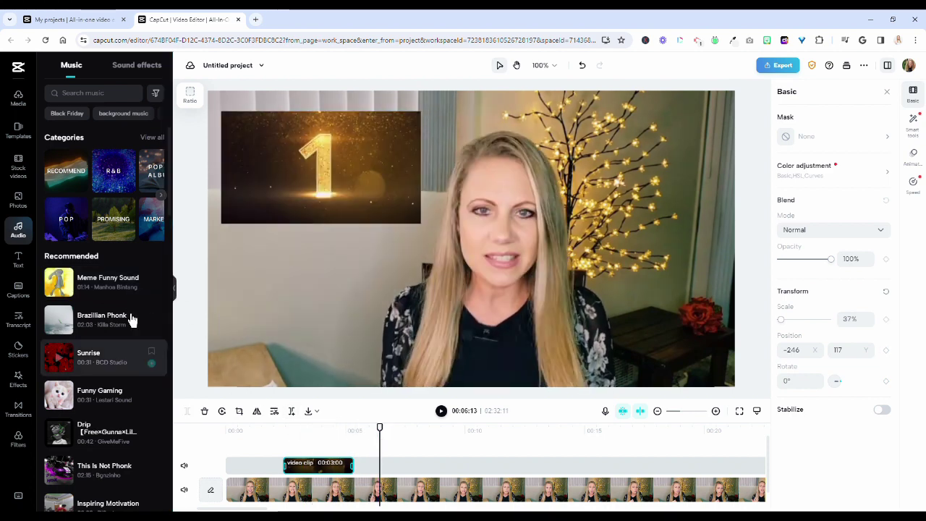
pyautogui.moveTo(134, 291)
pyautogui.click(152, 291)
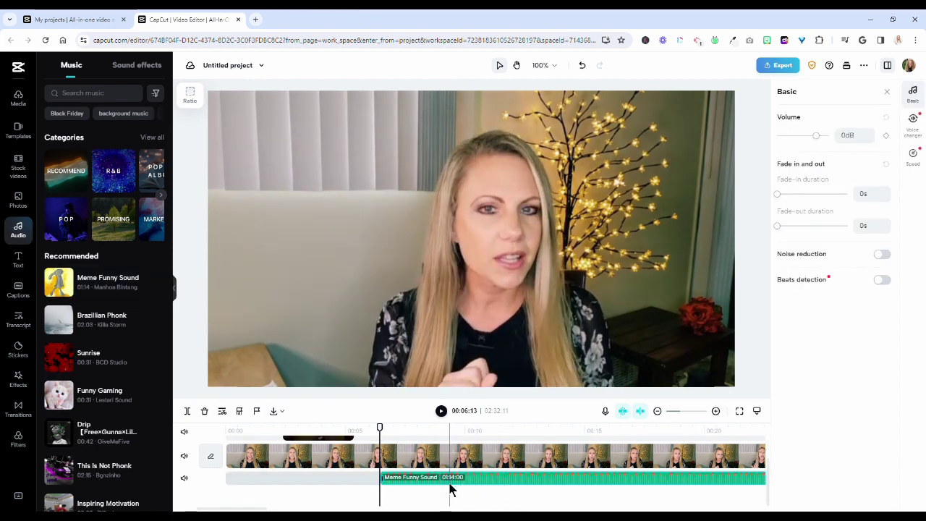
pyautogui.click(434, 430)
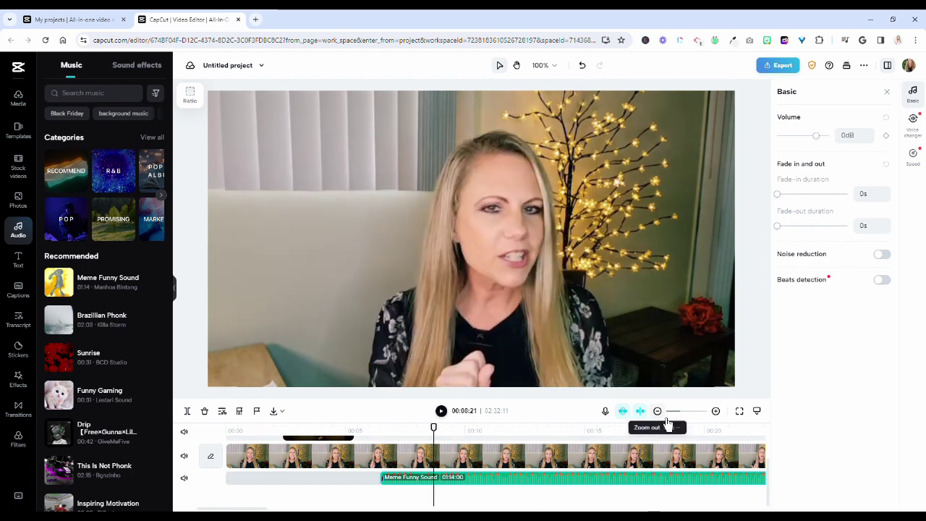
pyautogui.click(657, 410)
pyautogui.click(657, 410)
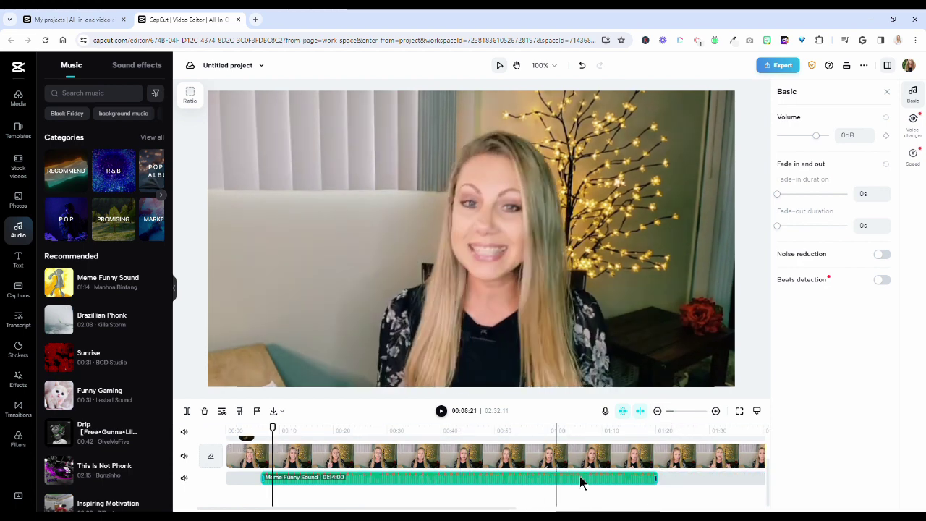
pyautogui.moveTo(818, 78)
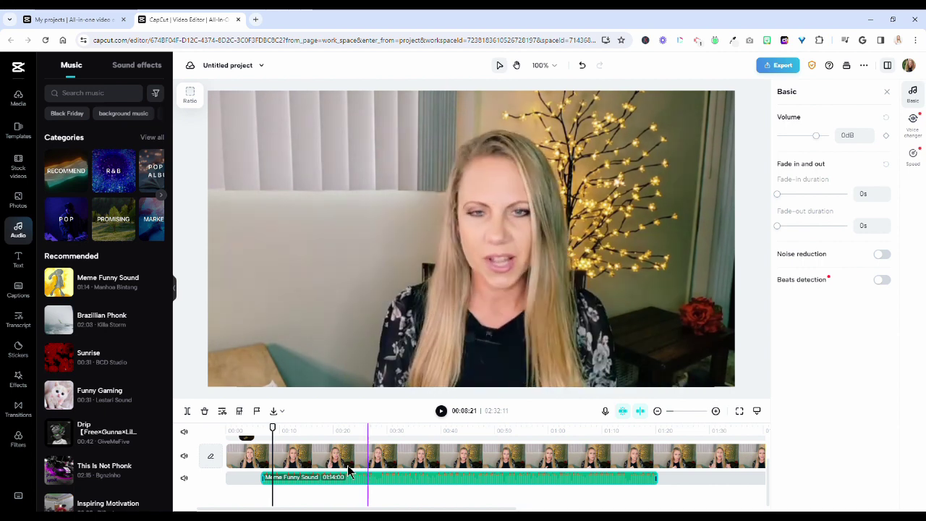
# Split Meme Funny Sound at 00:26 and drag its second part later on the timeline
pyautogui.moveTo(318, 432); pyautogui.dragTo(372, 434)
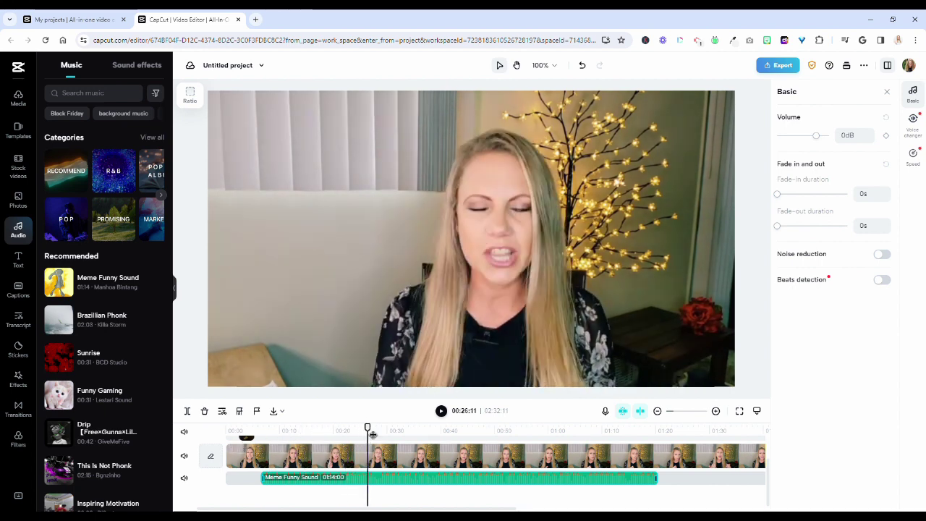
pyautogui.click(187, 411)
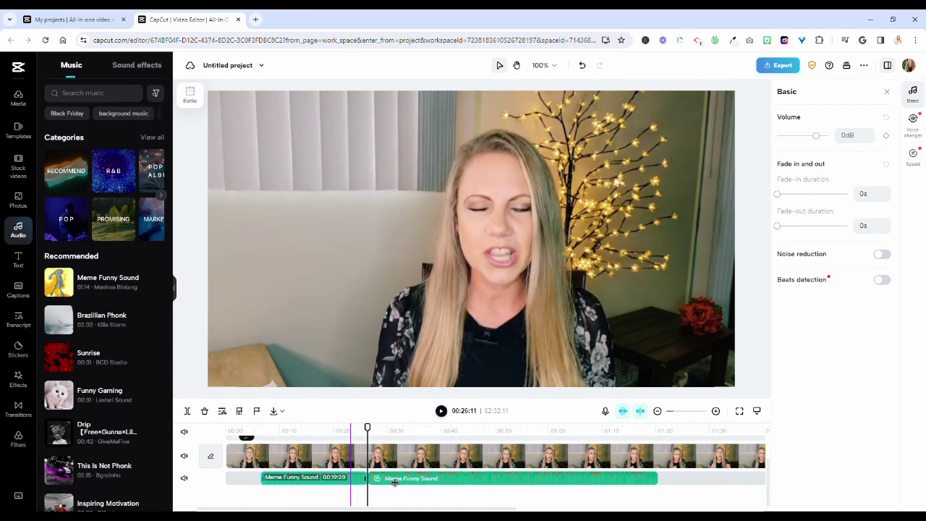
pyautogui.moveTo(340, 482); pyautogui.dragTo(497, 478)
pyautogui.click(22, 264)
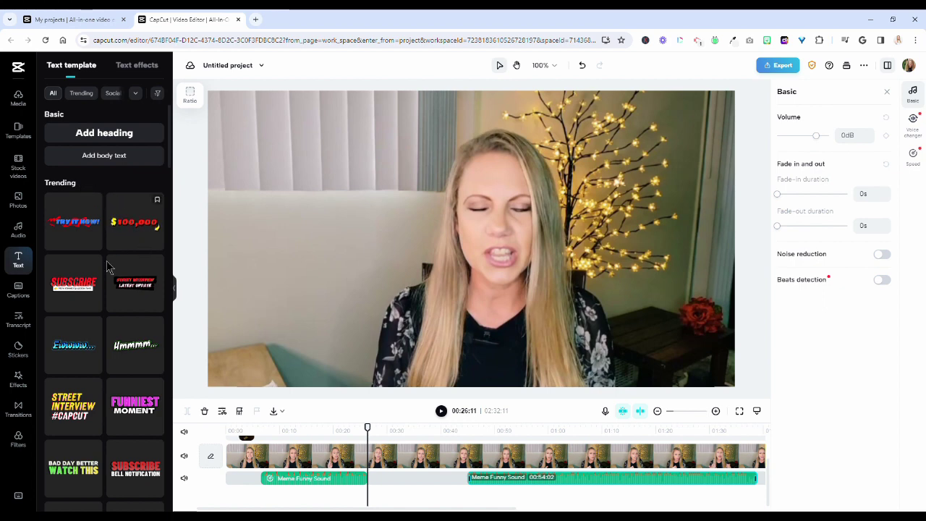
# Add the SUBSCRIBE text template at just before 00:30
pyautogui.scroll(-10, 127, 340)
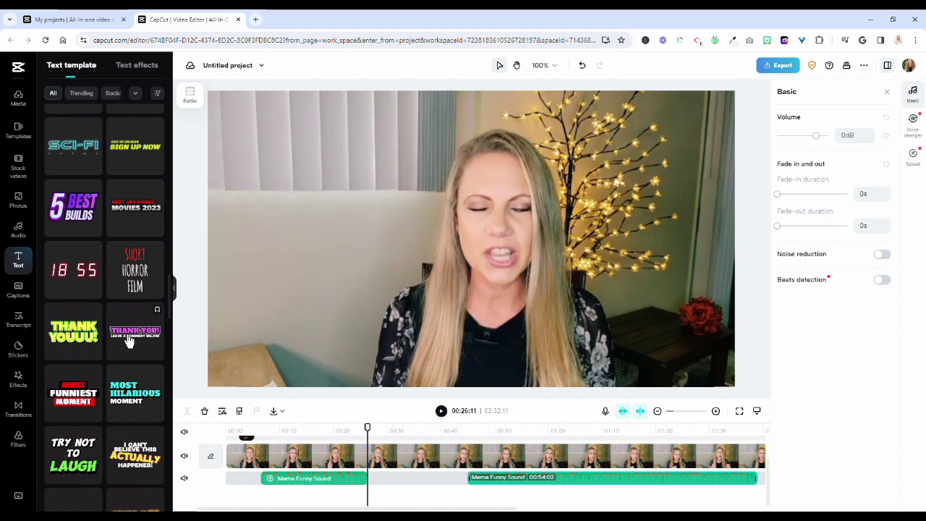
pyautogui.scroll(-5, 128, 340)
pyautogui.scroll(15, 128, 340)
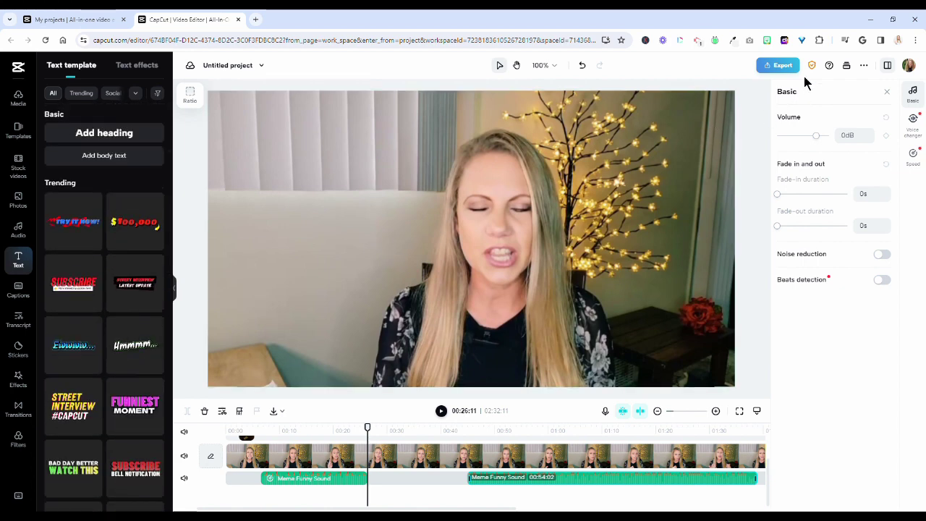
pyautogui.click(382, 432)
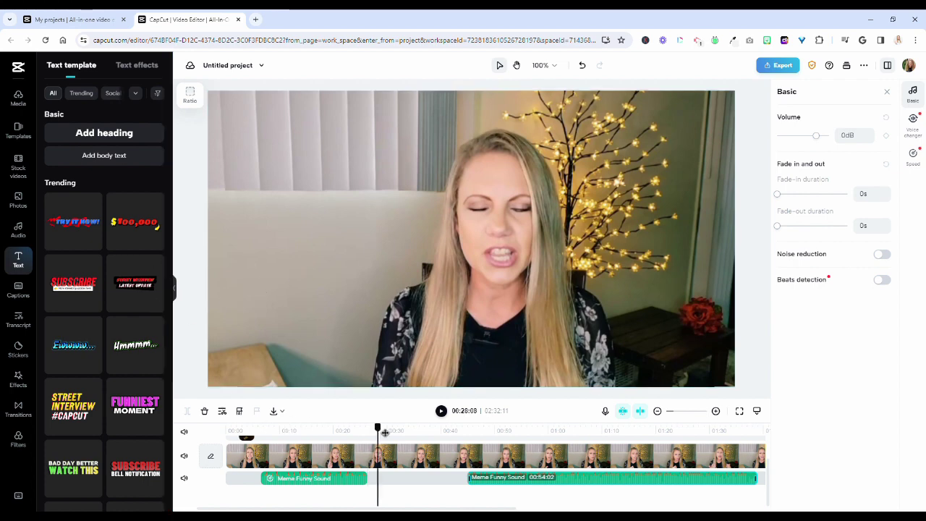
pyautogui.click(388, 432)
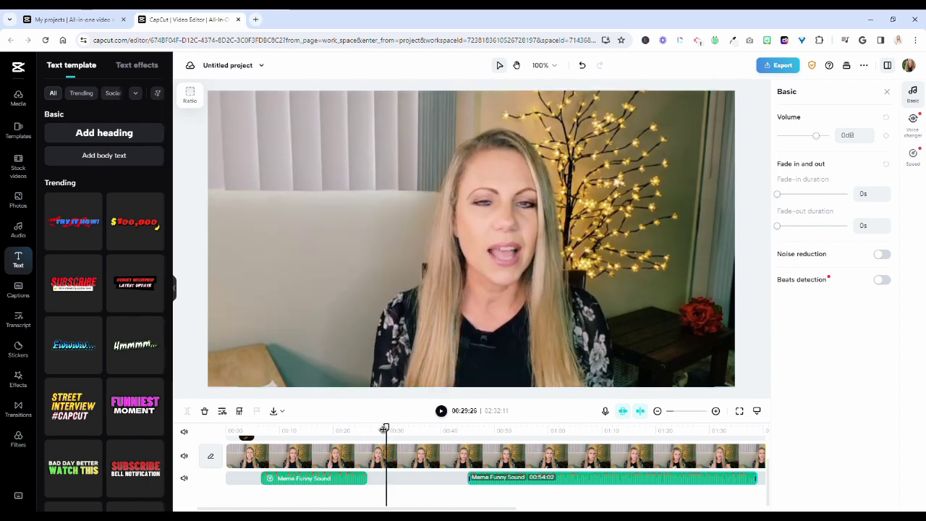
pyautogui.click(83, 298)
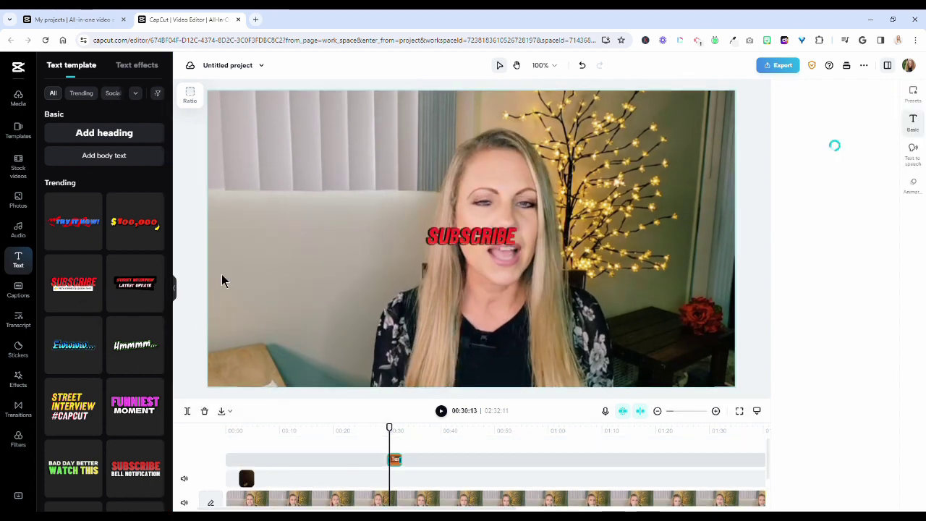
# Replace the template's small placeholder line with 'To my channel'
pyautogui.click(838, 154)
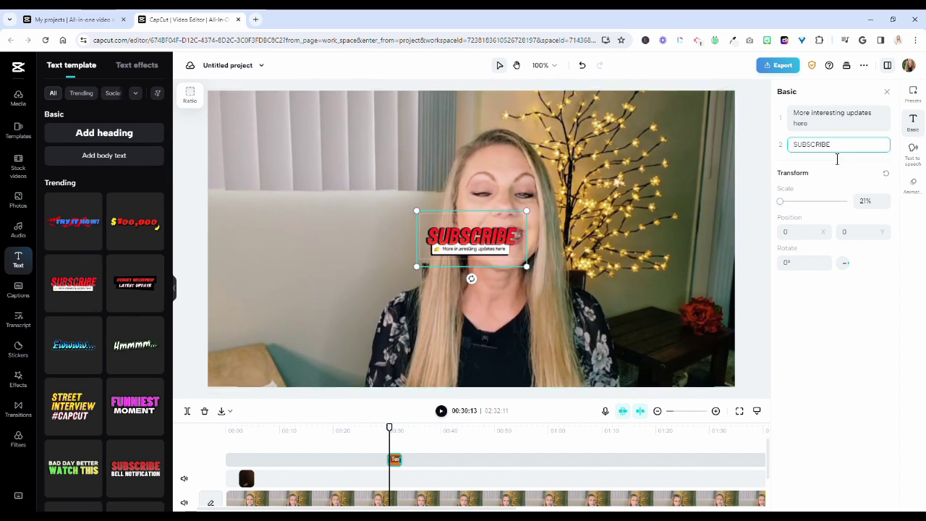
pyautogui.moveTo(868, 128); pyautogui.dragTo(801, 119)
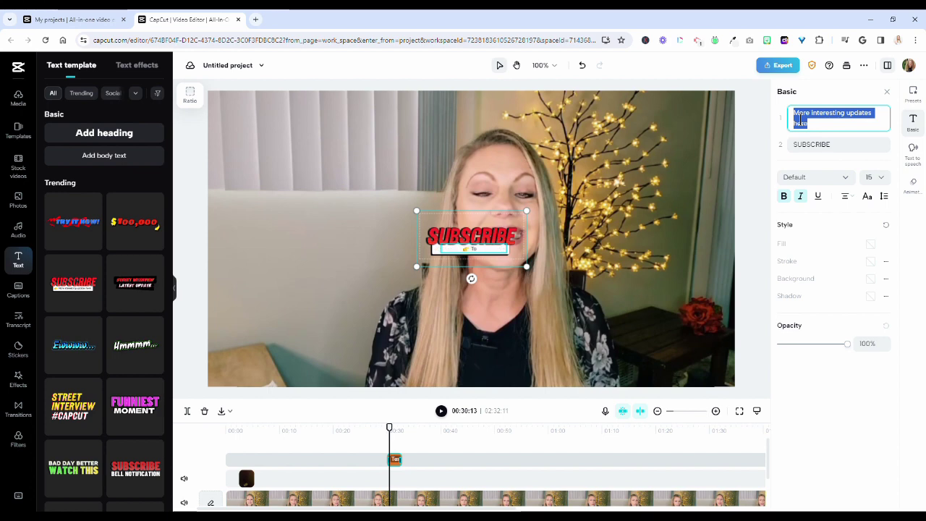
pyautogui.write('To my channel')
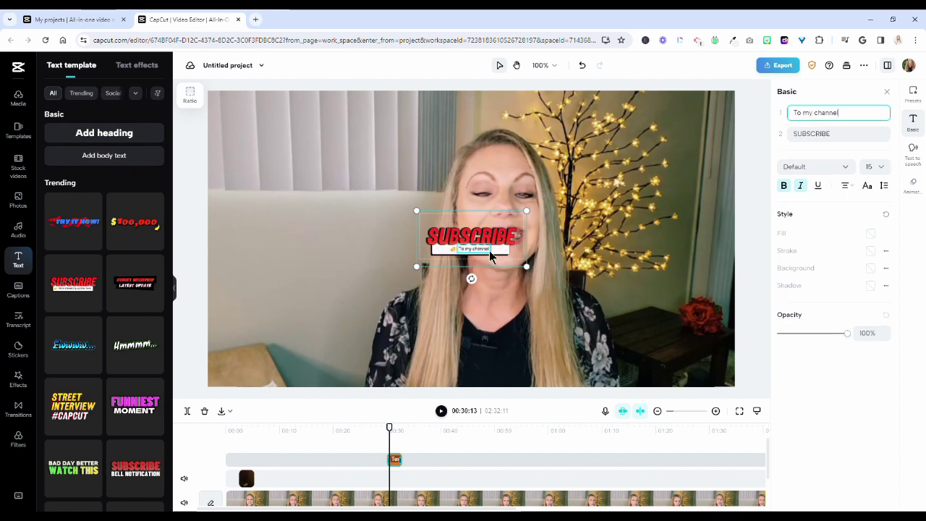
pyautogui.click(397, 262)
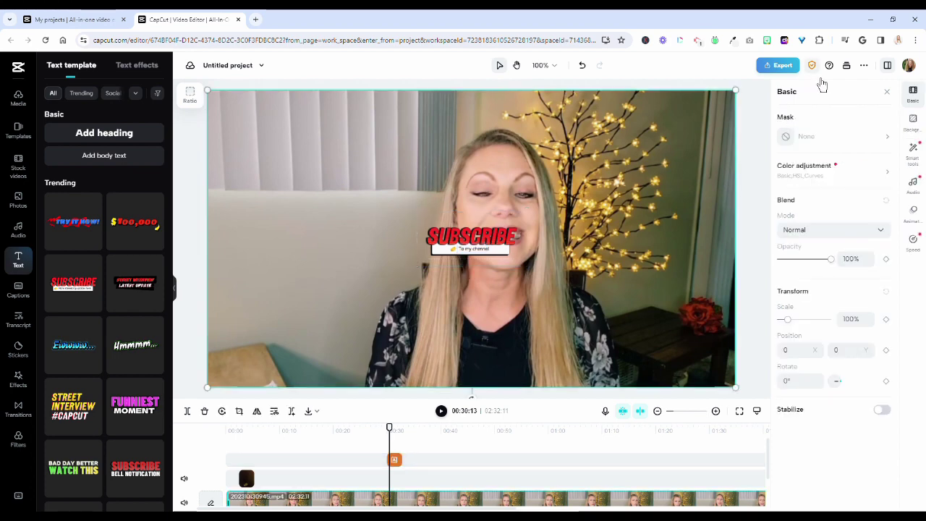
pyautogui.moveTo(813, 69)
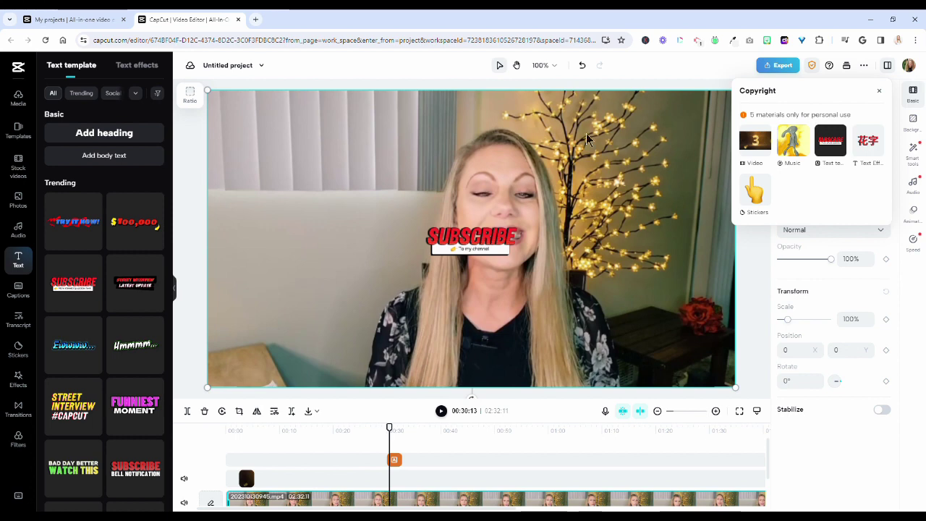
# Drag the SUBSCRIBE overlay off the face to the upper left, around -492, 70
pyautogui.click(471, 241)
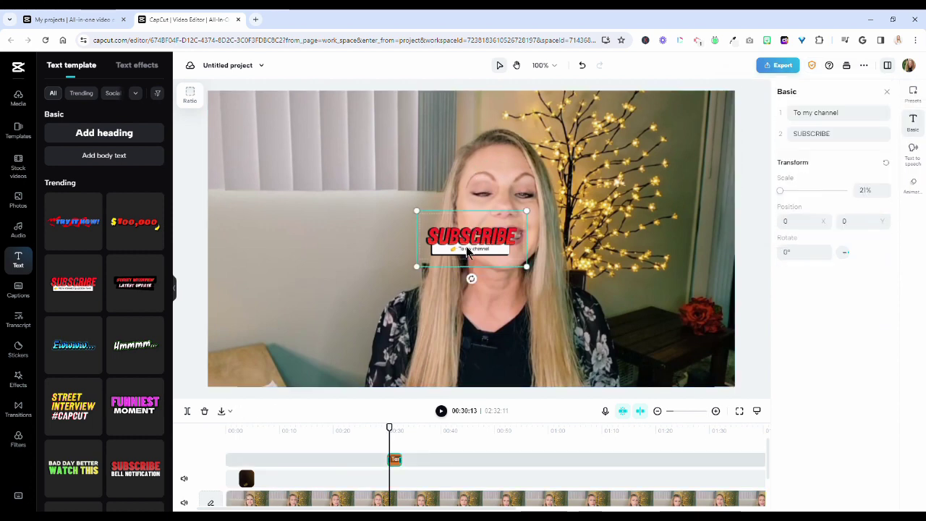
pyautogui.moveTo(469, 246); pyautogui.dragTo(327, 235)
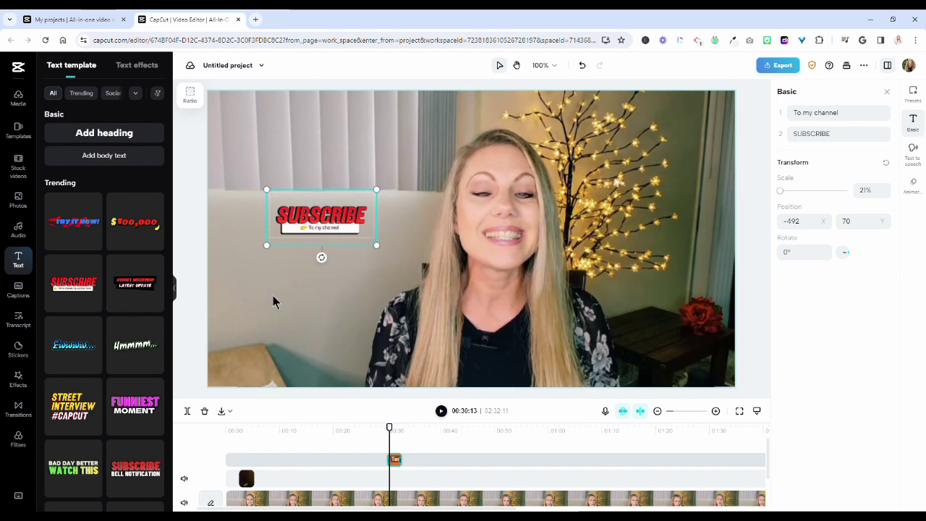
pyautogui.click(31, 301)
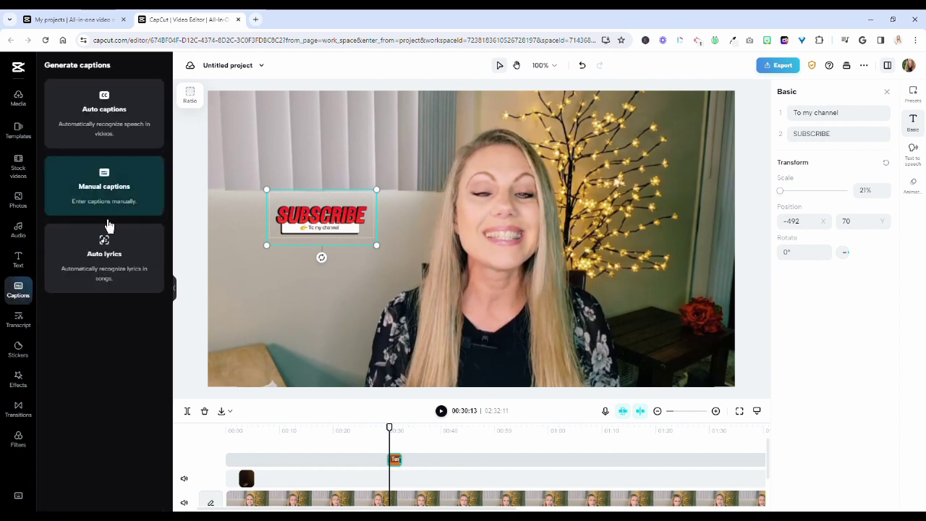
# Generate Auto captions in English (US) for the whole talking-head clip
pyautogui.click(119, 119)
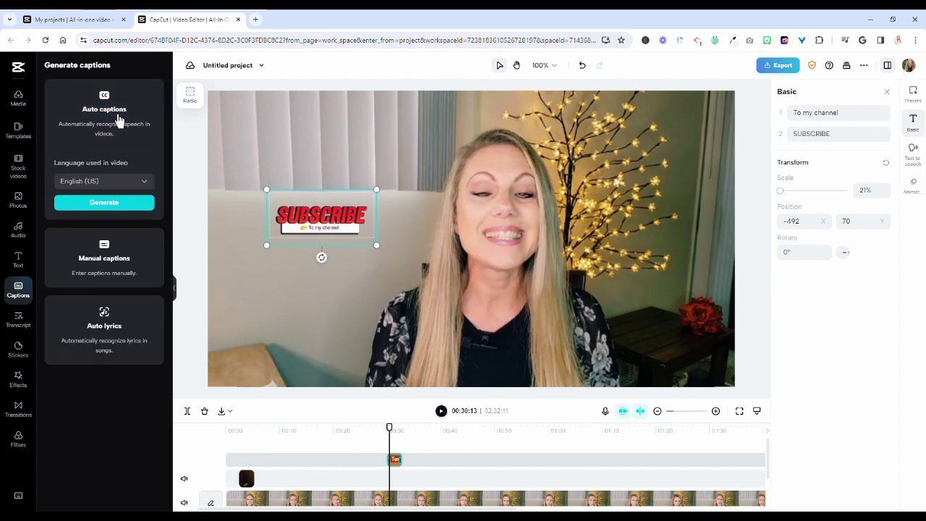
pyautogui.click(111, 204)
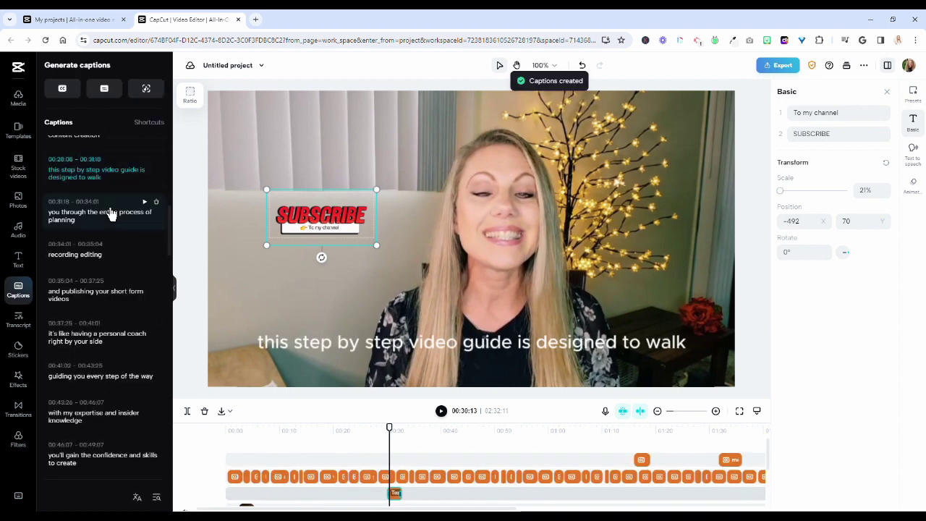
pyautogui.scroll(15, 111, 212)
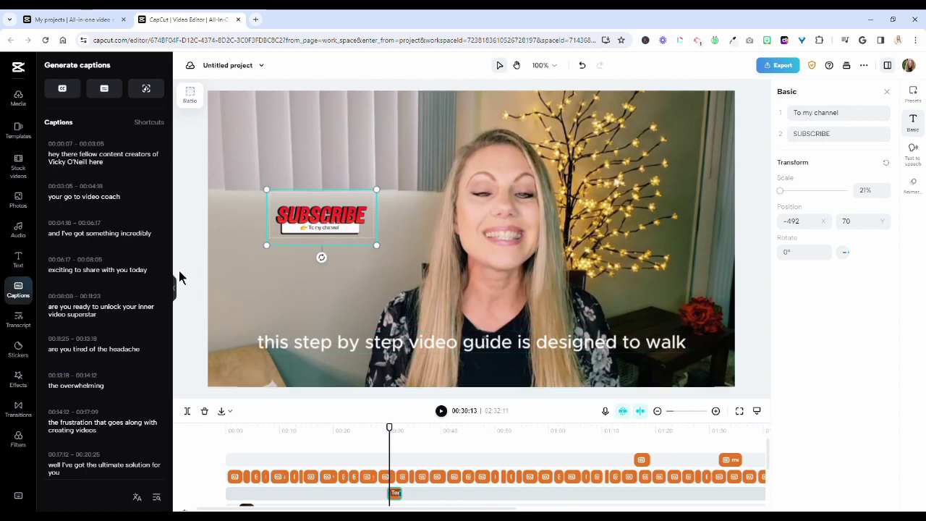
pyautogui.click(67, 163)
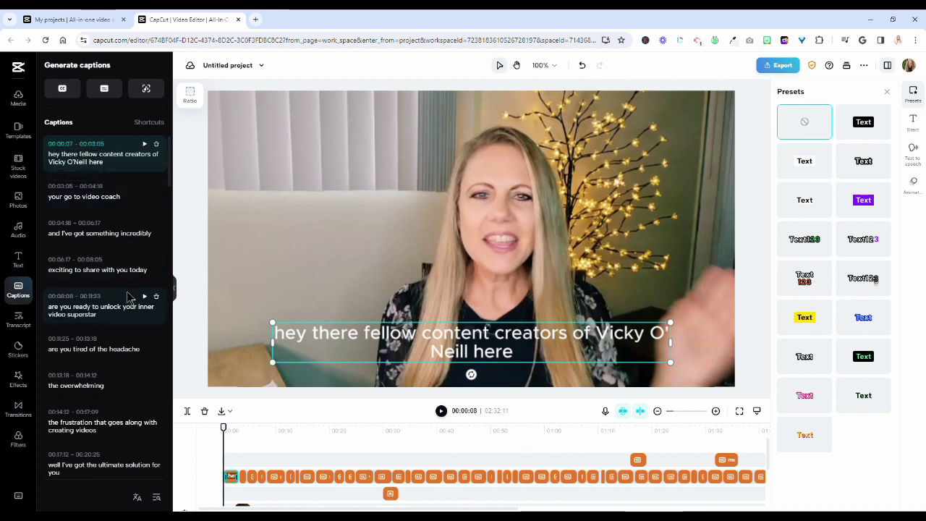
# Edit the first caption to start with 'Hey' and end the speaker's name in 'i'
pyautogui.click(105, 209)
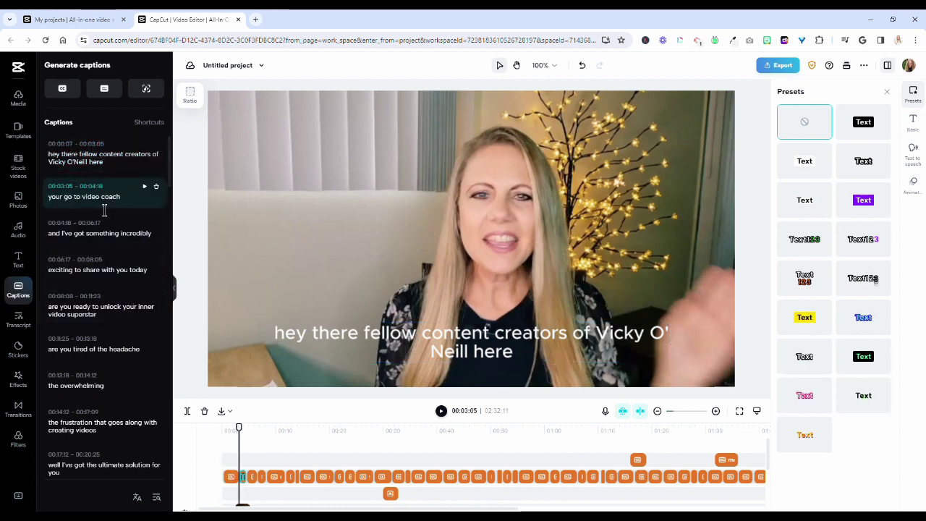
pyautogui.click(97, 158)
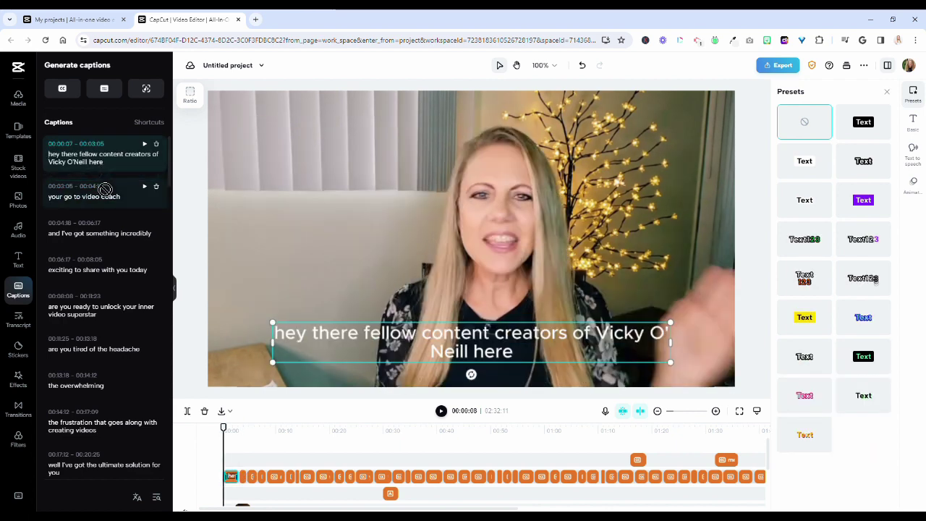
pyautogui.press('Delete')
pyautogui.write('H')
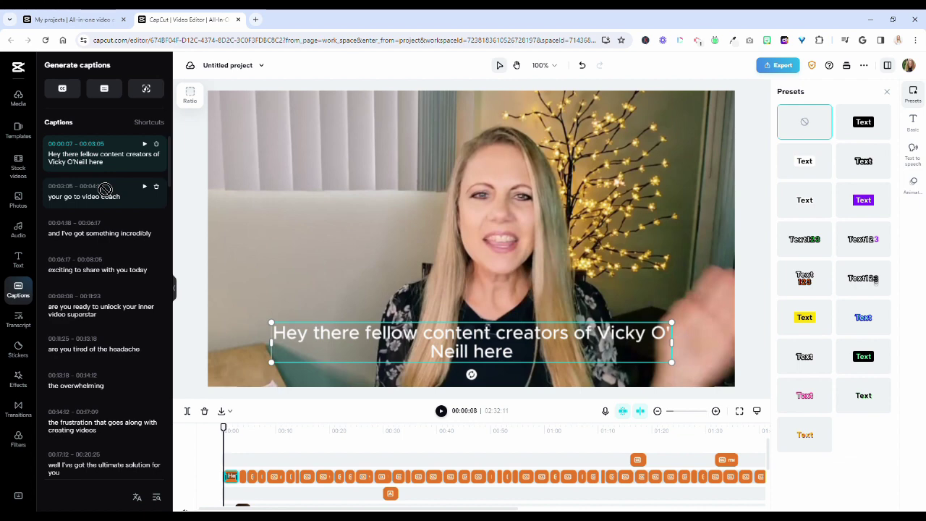
pyautogui.press('BackSpace')
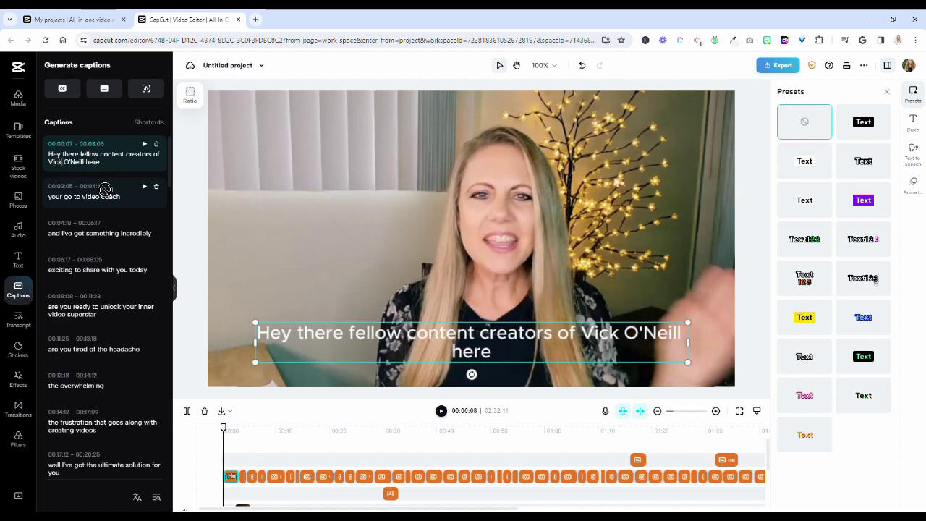
pyautogui.write('i')
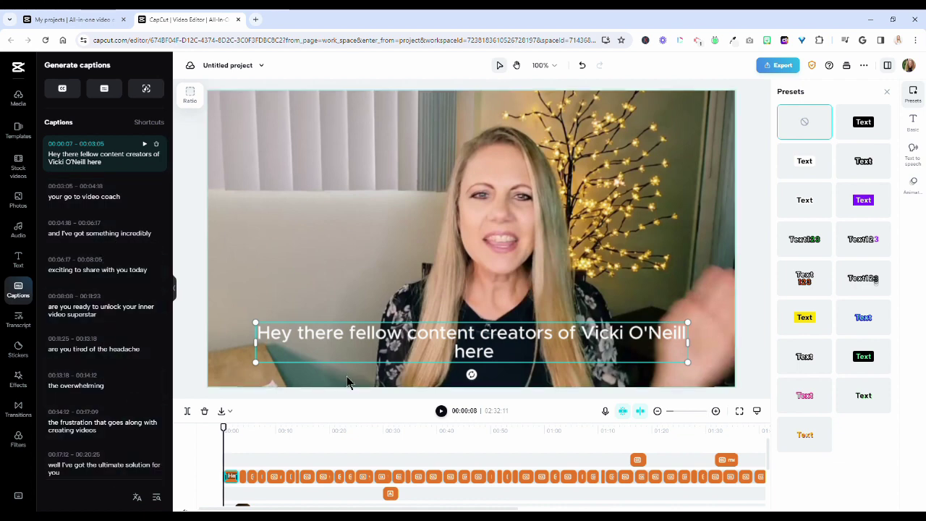
# Apply the purple 'Text' preset for white-on-purple captions and check them around 00:29
pyautogui.click(448, 348)
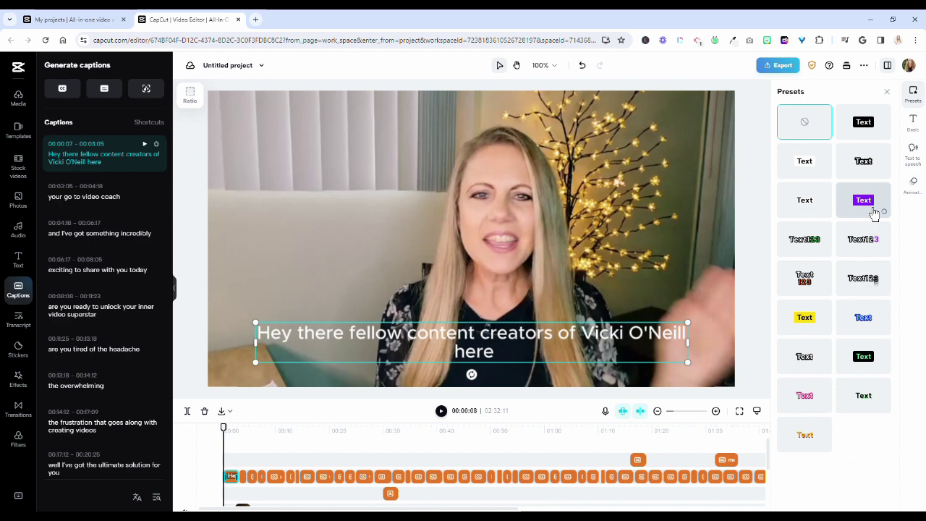
pyautogui.click(873, 211)
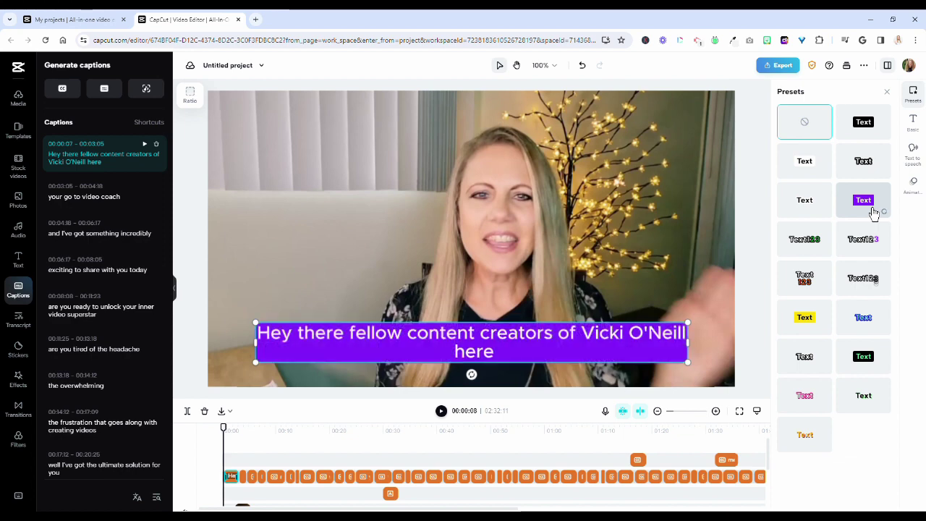
pyautogui.click(381, 450)
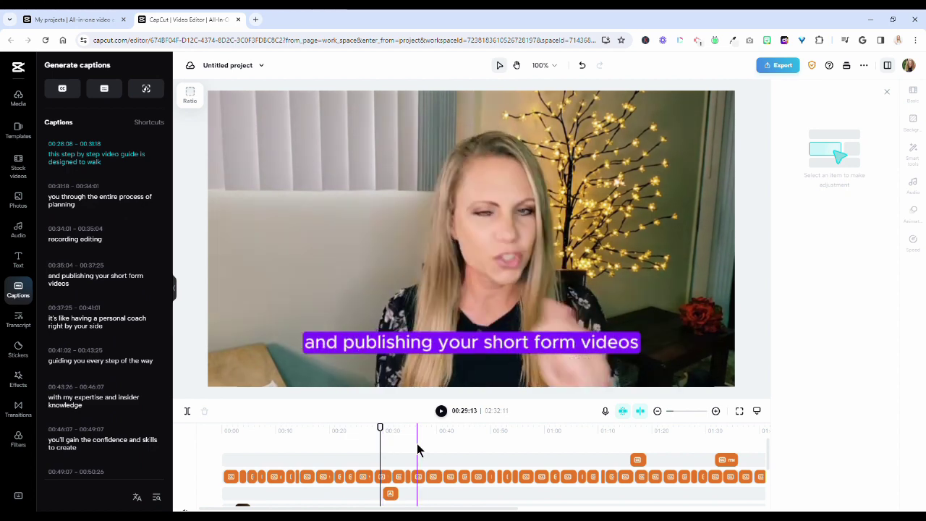
pyautogui.click(19, 320)
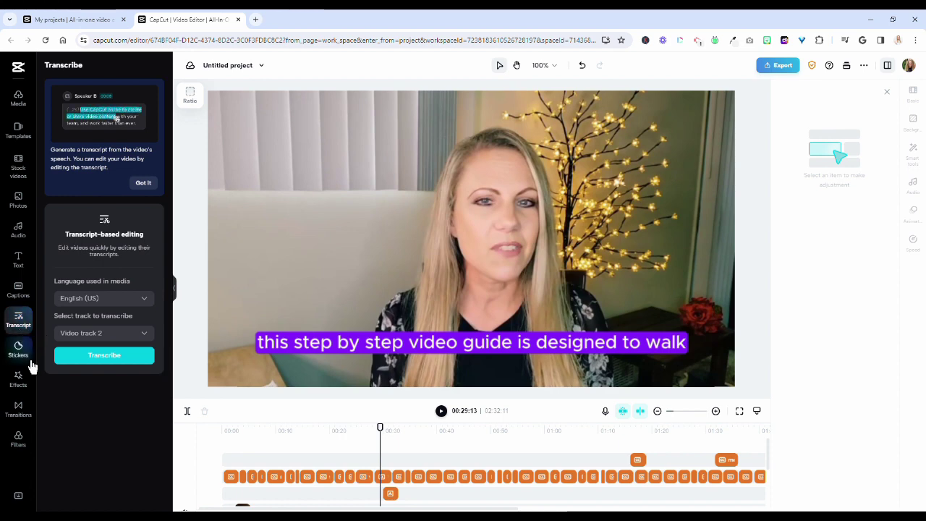
# Transcribe video track 2 into a speaker-labelled, timestamped transcript
pyautogui.click(128, 339)
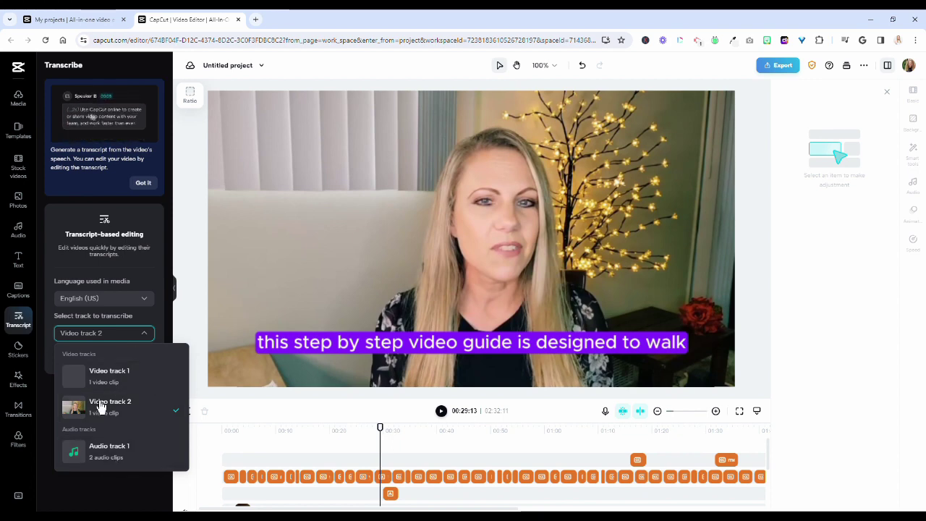
pyautogui.click(149, 463)
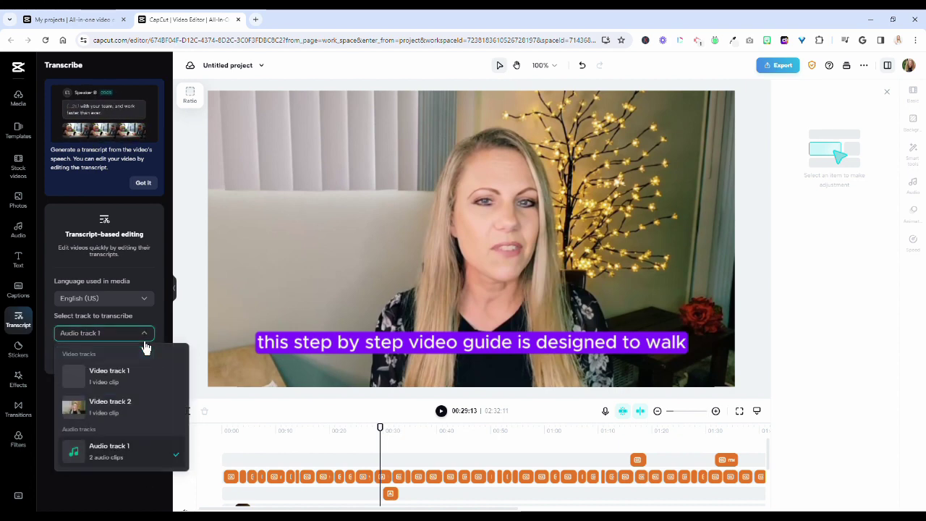
pyautogui.click(143, 337)
pyautogui.click(142, 408)
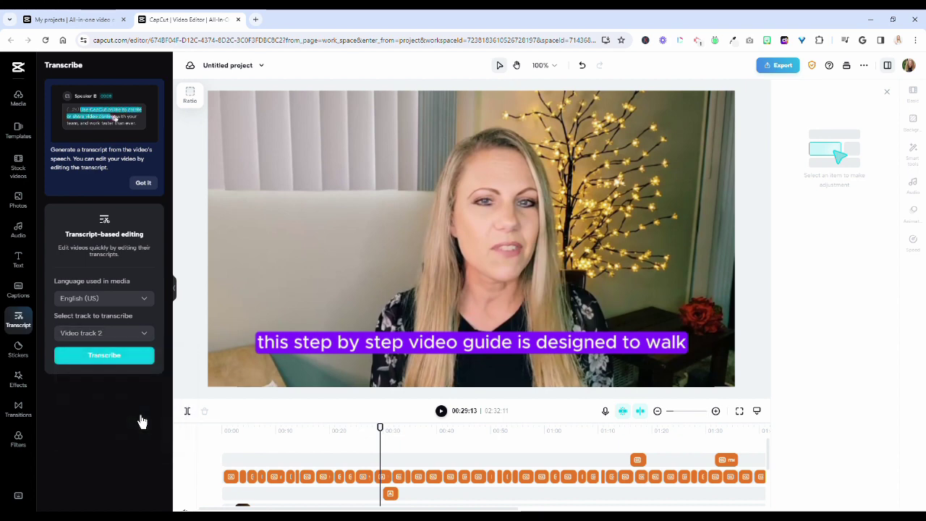
pyautogui.click(120, 365)
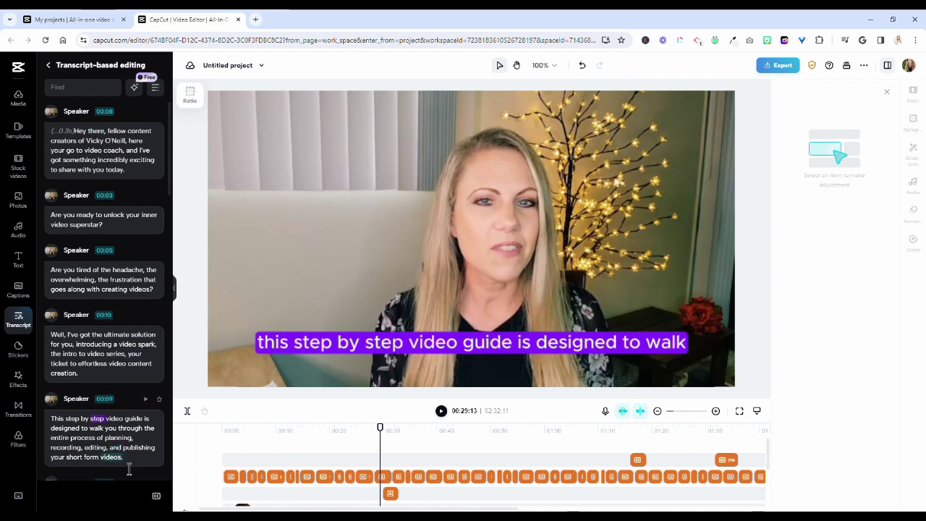
# Check the transcript-based editing for filler words (none) and speech gaps over 0.5s (one)
pyautogui.click(134, 87)
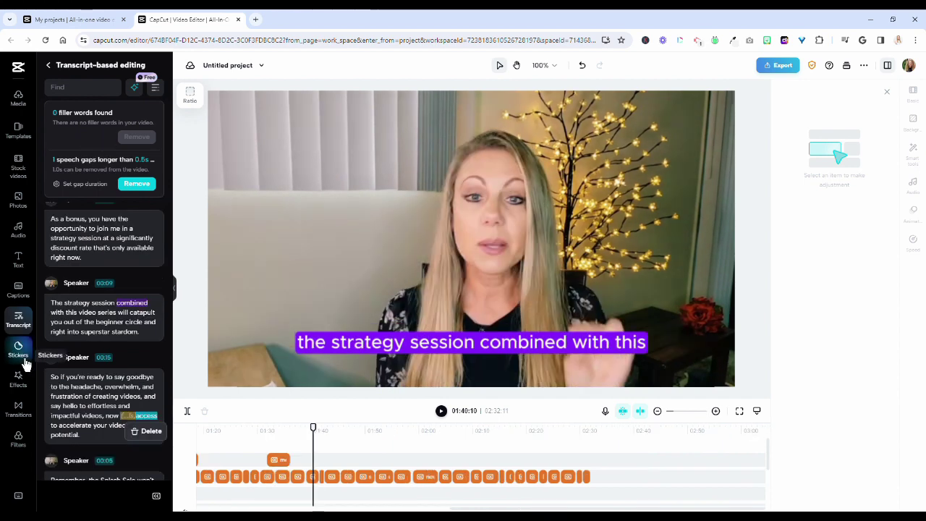
pyautogui.click(18, 348)
# Place the red lightning-arrow sticker left above the subtitle at 01:40, tilted about 45 degrees
pyautogui.scroll(-5, 127, 341)
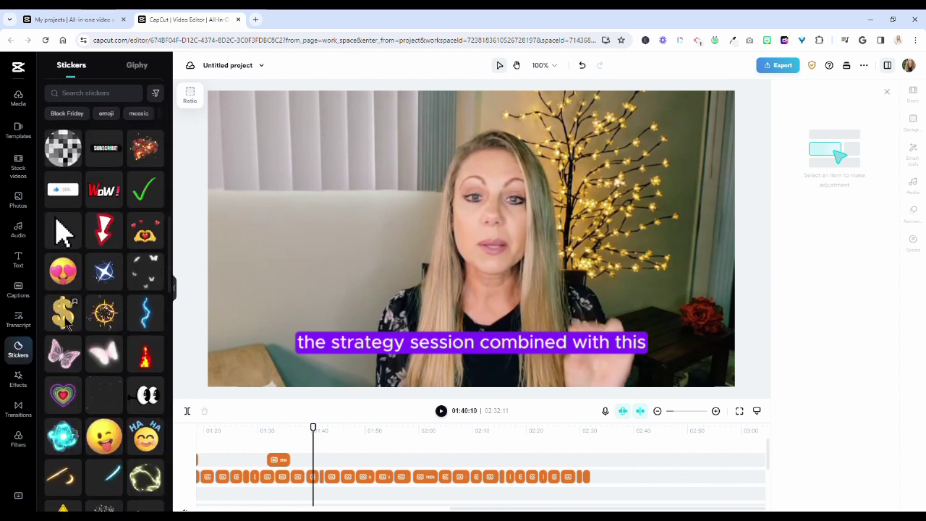
pyautogui.click(103, 232)
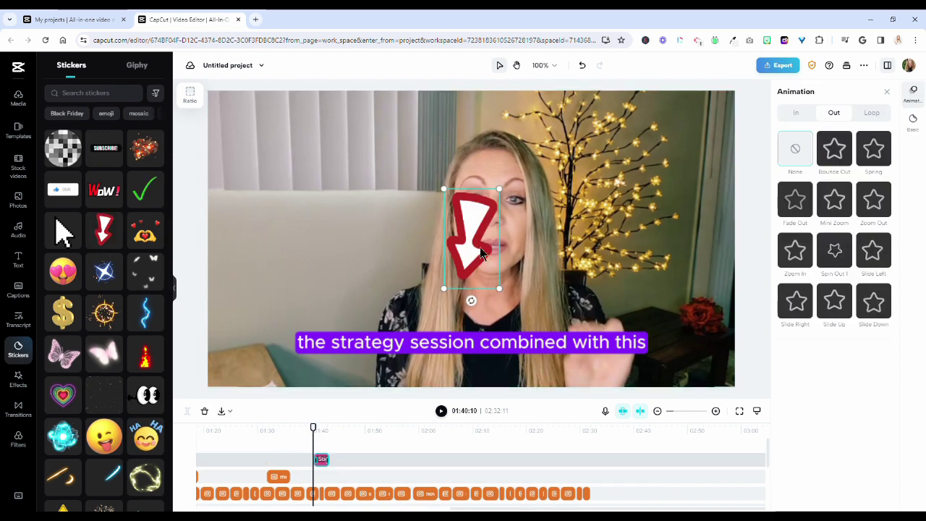
pyautogui.moveTo(410, 263); pyautogui.dragTo(329, 296)
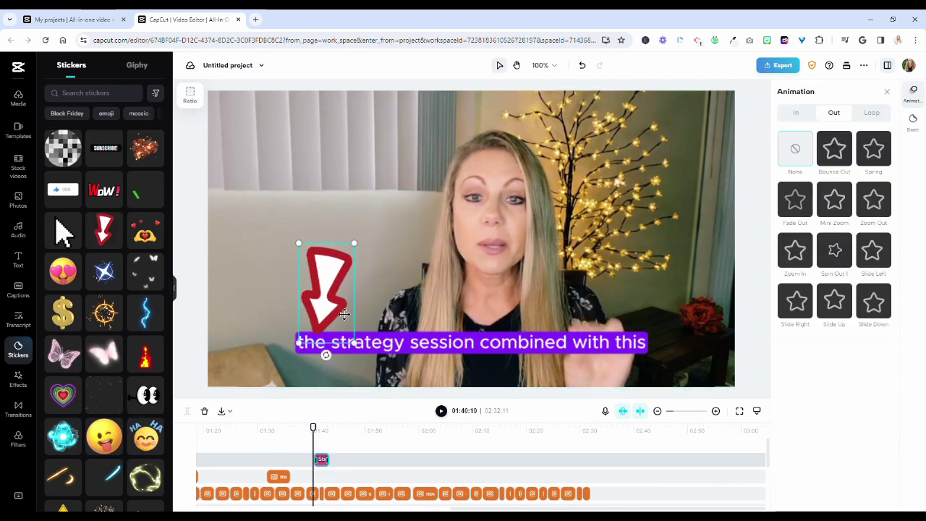
pyautogui.moveTo(327, 356); pyautogui.dragTo(364, 343)
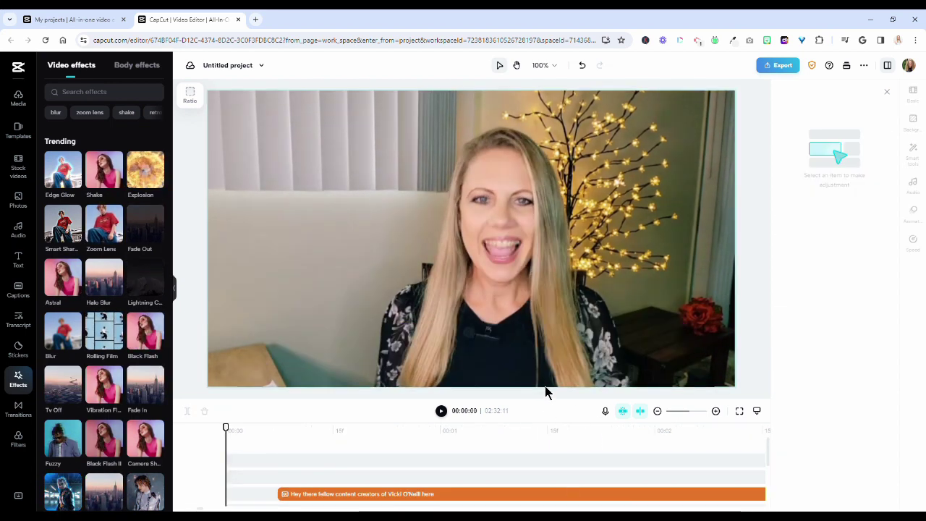
# Split the talking-head clip at 00:01:09 and 00:02:08, then select the 00:00:29 piece between
pyautogui.moveTo(550, 399); pyautogui.dragTo(553, 293)
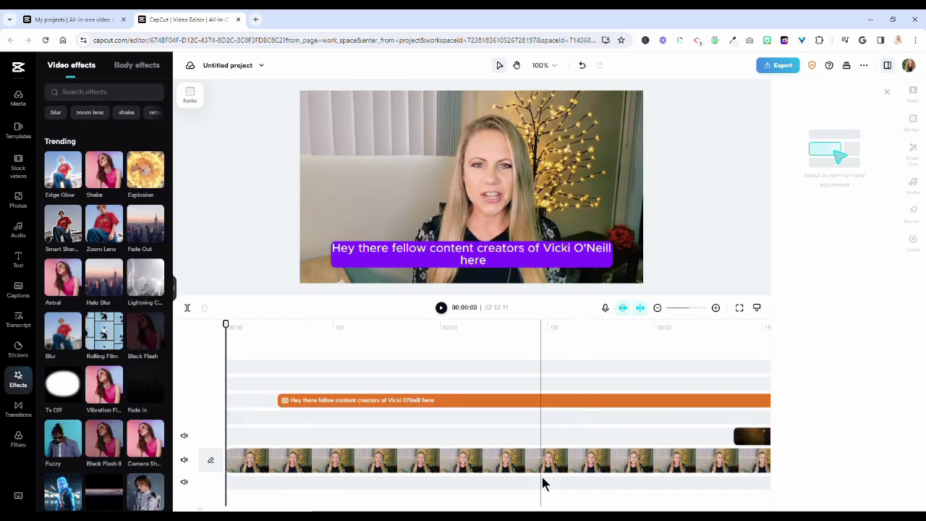
pyautogui.click(508, 477)
pyautogui.scroll(-3, 470, 456)
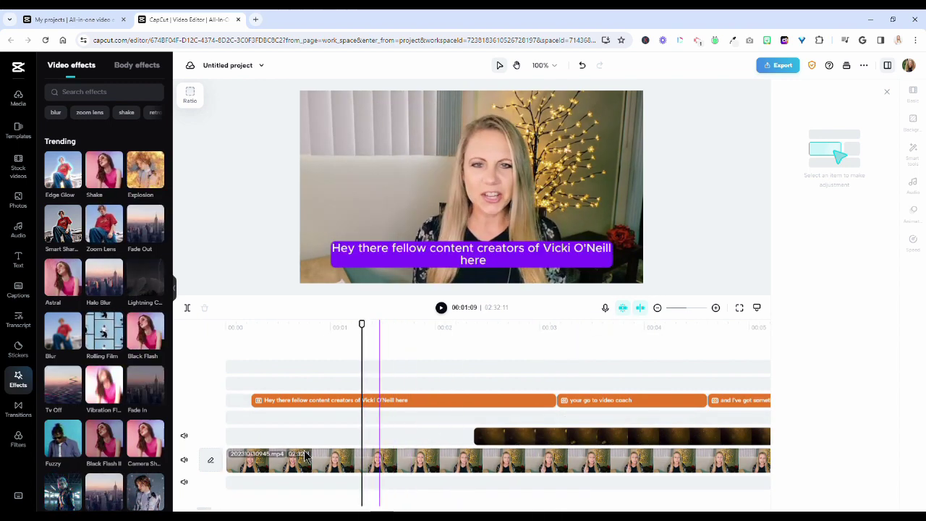
pyautogui.click(357, 465)
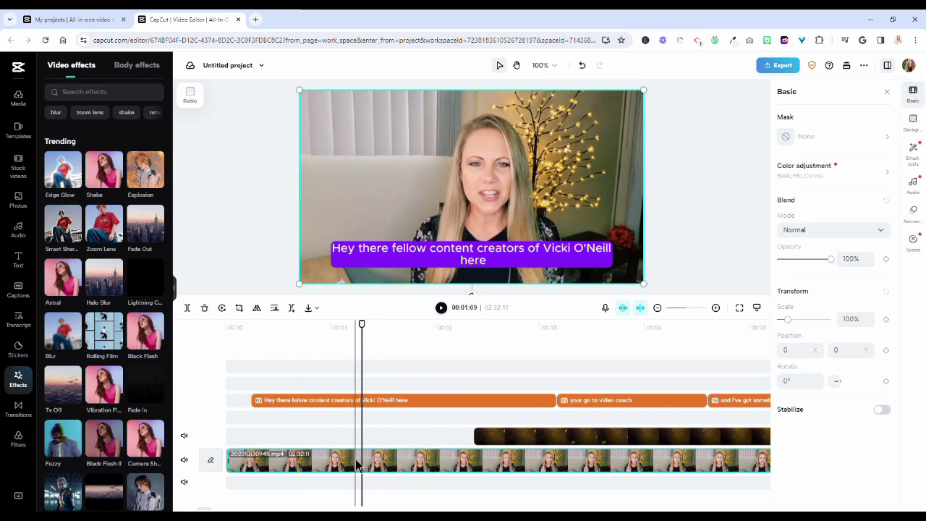
pyautogui.click(187, 309)
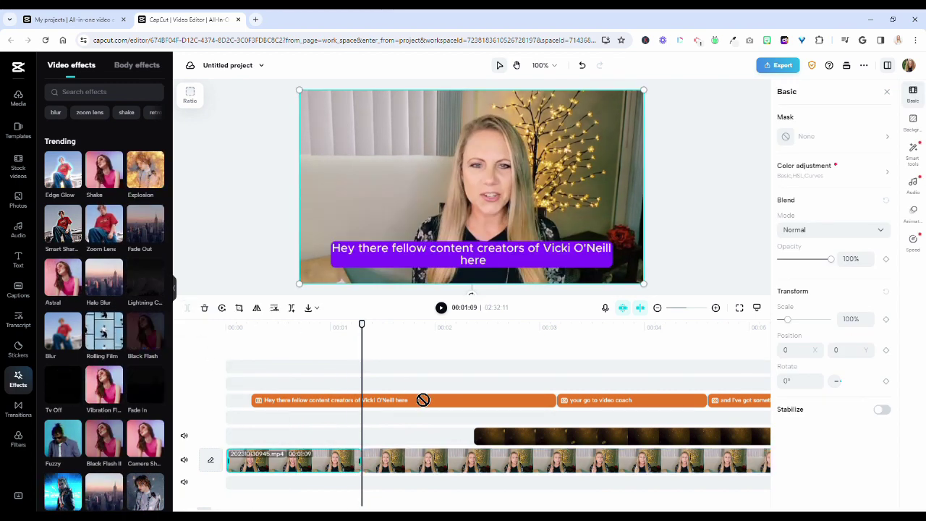
pyautogui.click(463, 331)
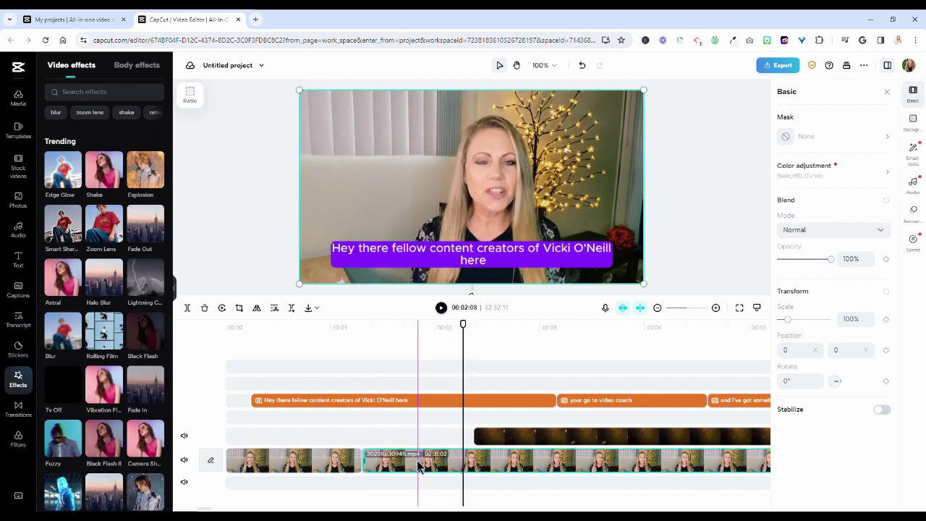
pyautogui.click(185, 307)
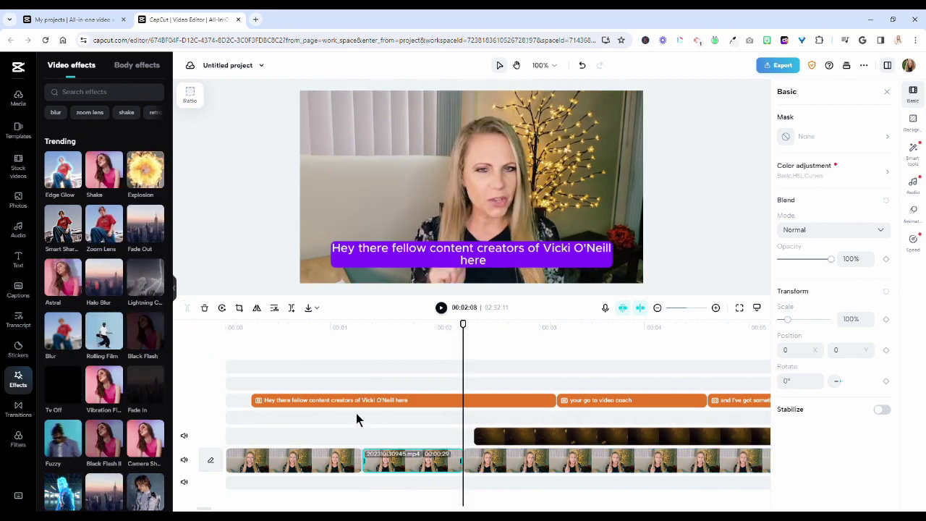
pyautogui.click(443, 468)
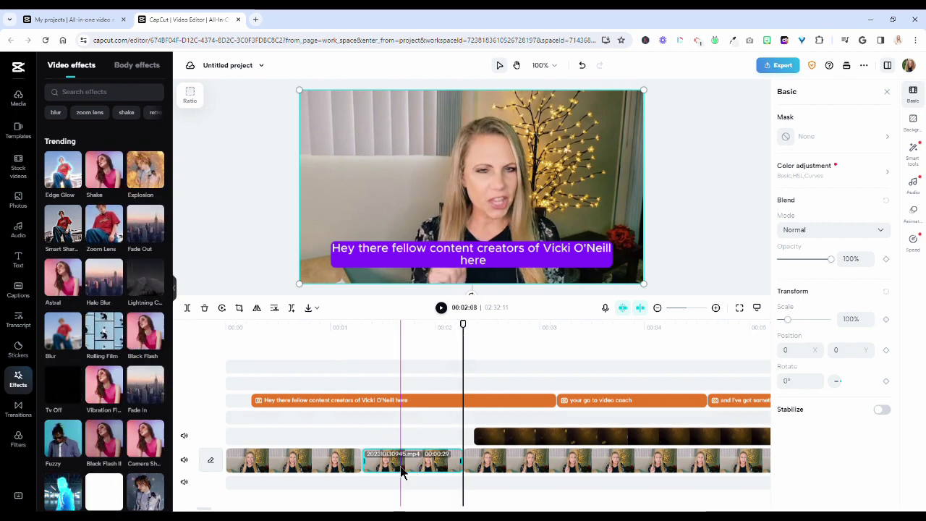
# Add the Explosion video effect over the short cut piece
pyautogui.moveTo(154, 185)
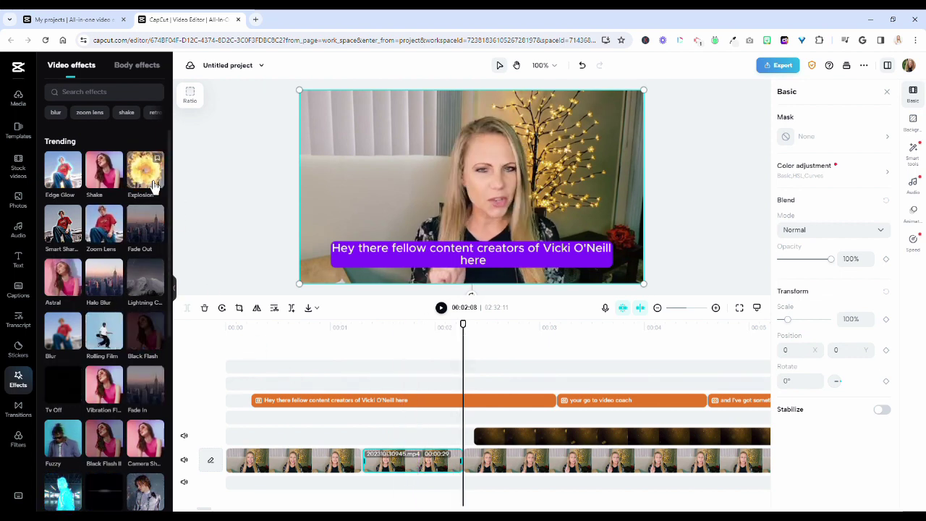
pyautogui.click(155, 185)
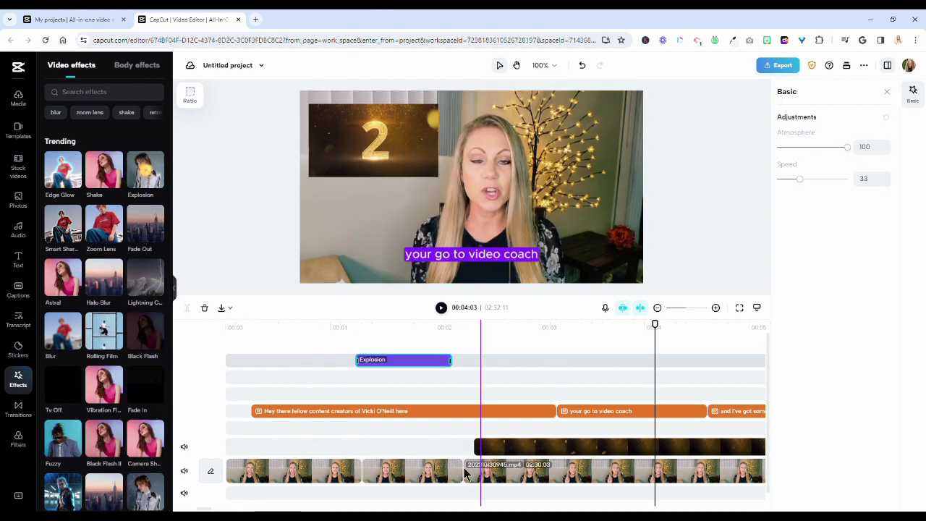
pyautogui.click(657, 307)
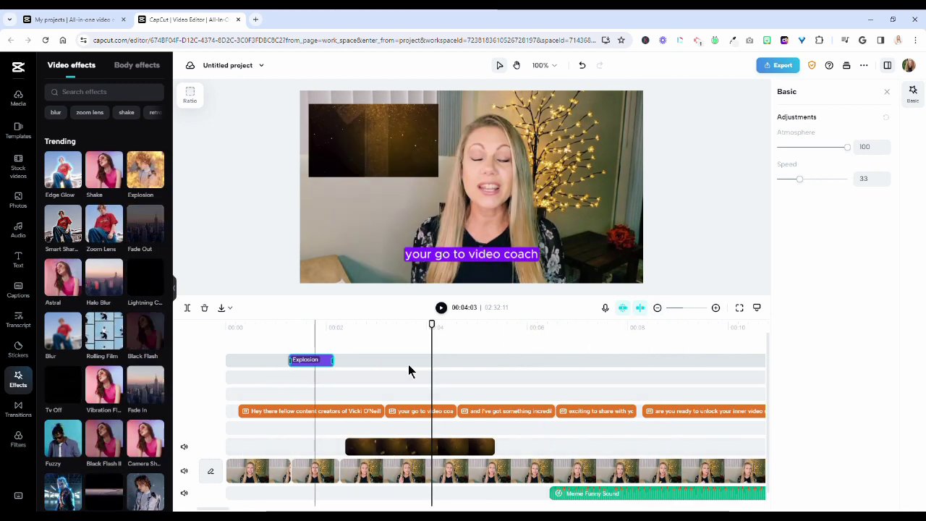
# Split the main video clip at 00:05:15 and 00:08:00, isolating a 00:02:15 segment
pyautogui.click(504, 341)
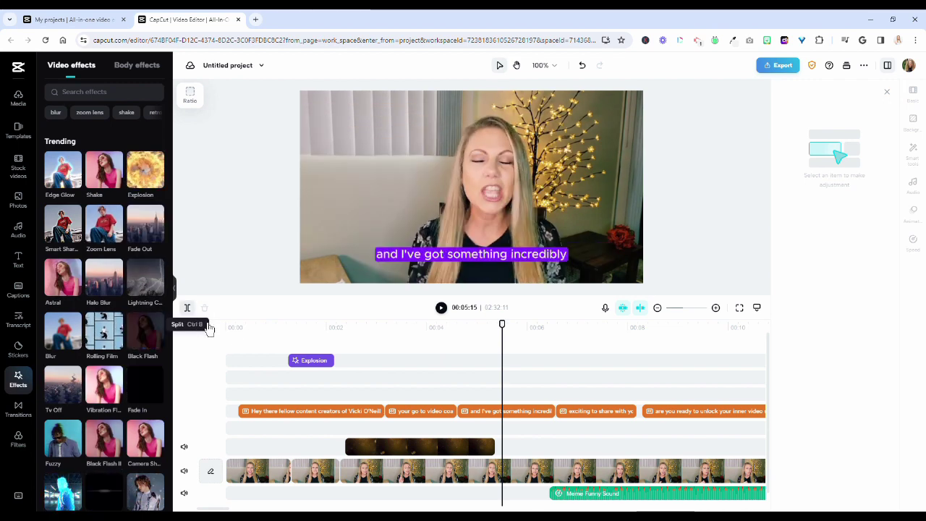
pyautogui.click(523, 475)
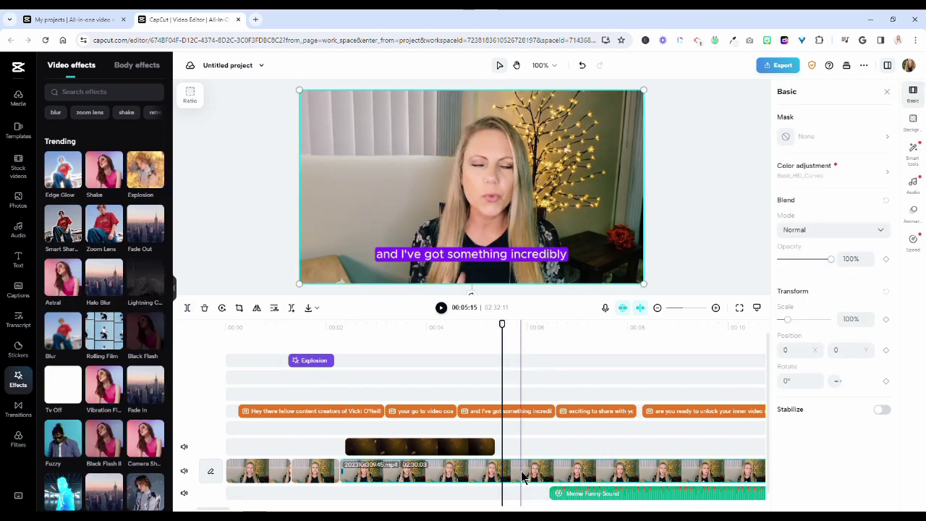
pyautogui.click(187, 308)
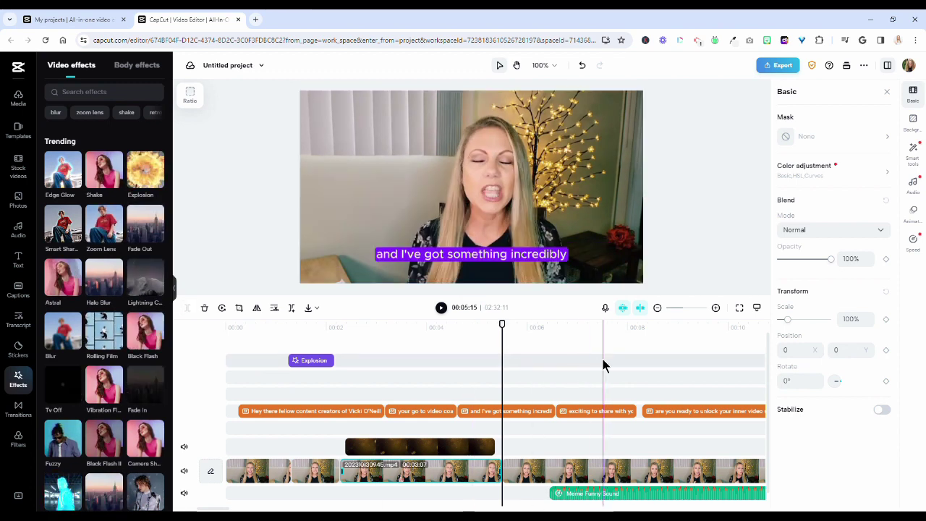
pyautogui.click(627, 365)
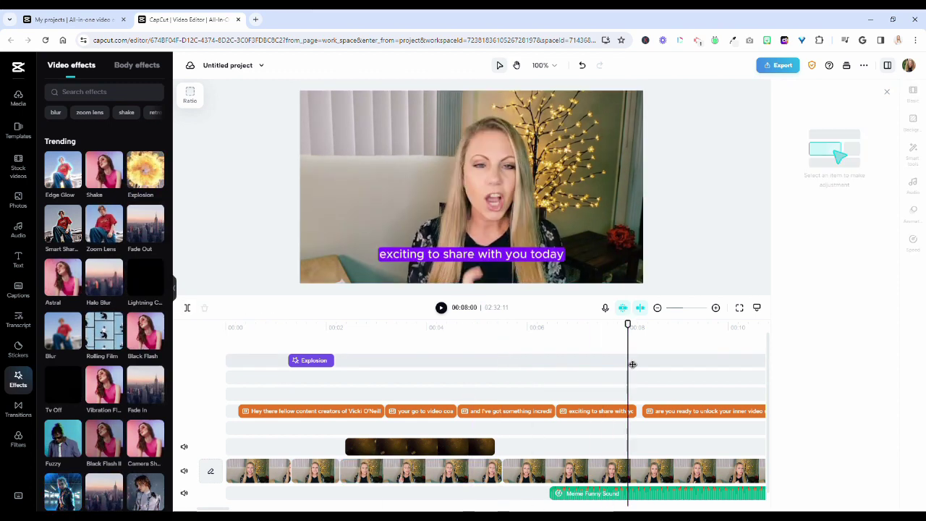
pyautogui.click(608, 480)
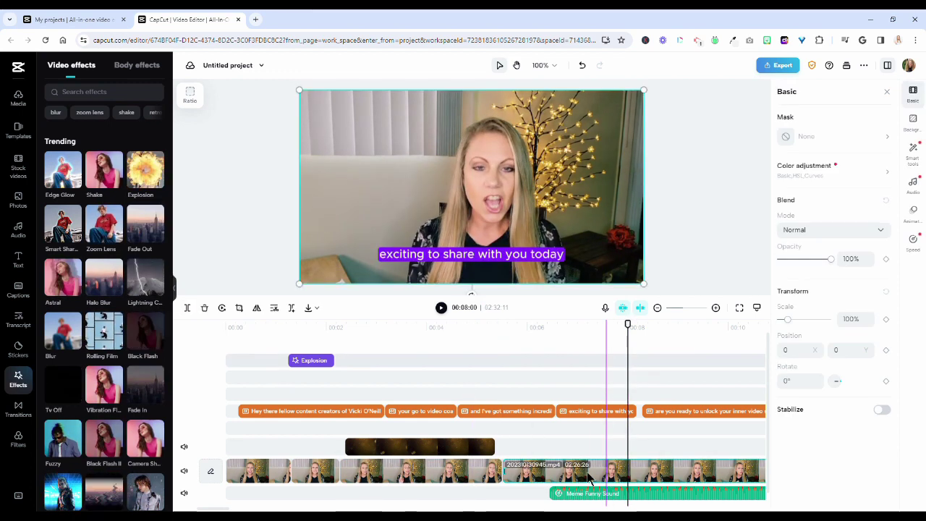
pyautogui.click(190, 310)
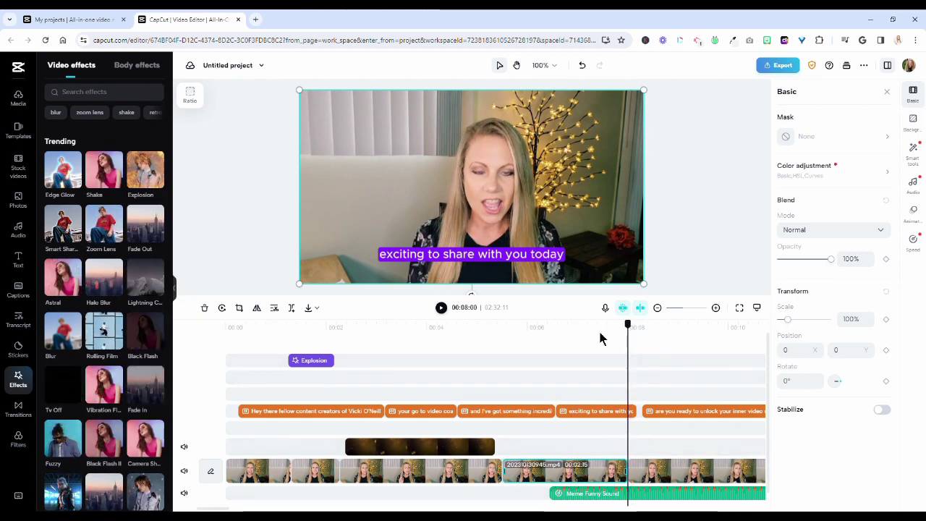
pyautogui.moveTo(600, 338); pyautogui.dragTo(548, 339)
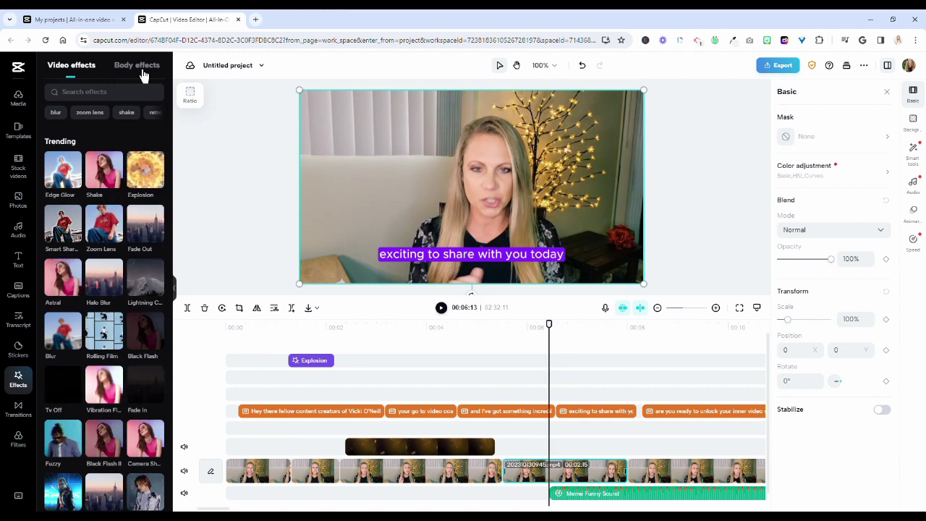
# Add the Gas Flow and Dot Shadow body effects, with Gas Flow spanning 00:05:15–00:08:00
pyautogui.click(143, 76)
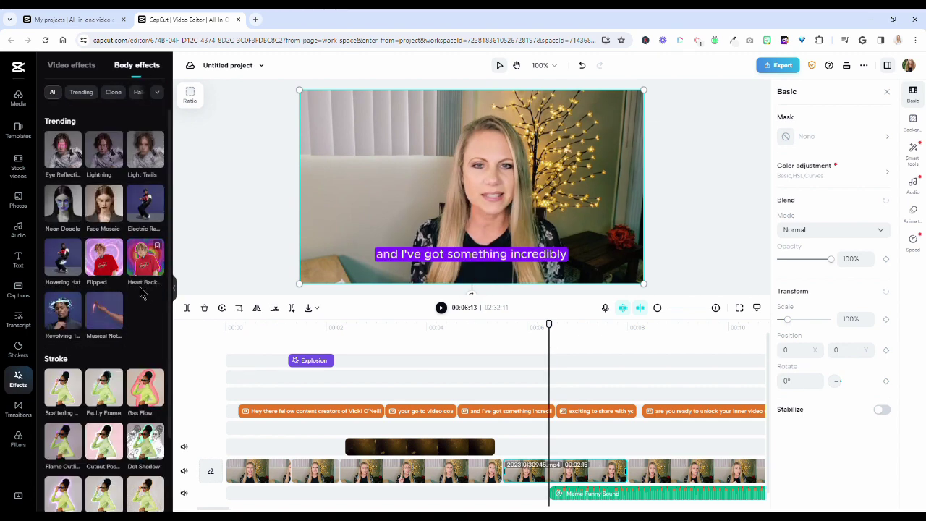
pyautogui.scroll(-5, 142, 291)
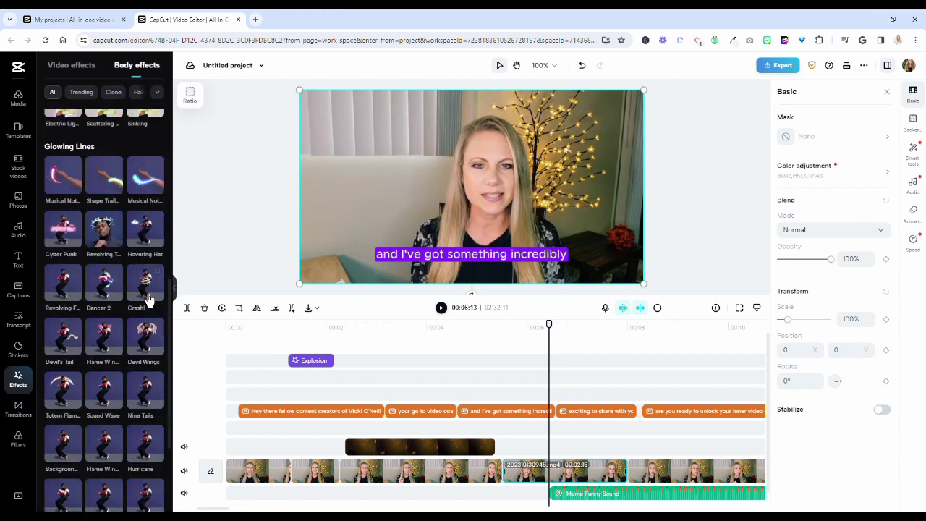
pyautogui.scroll(4, 70, 311)
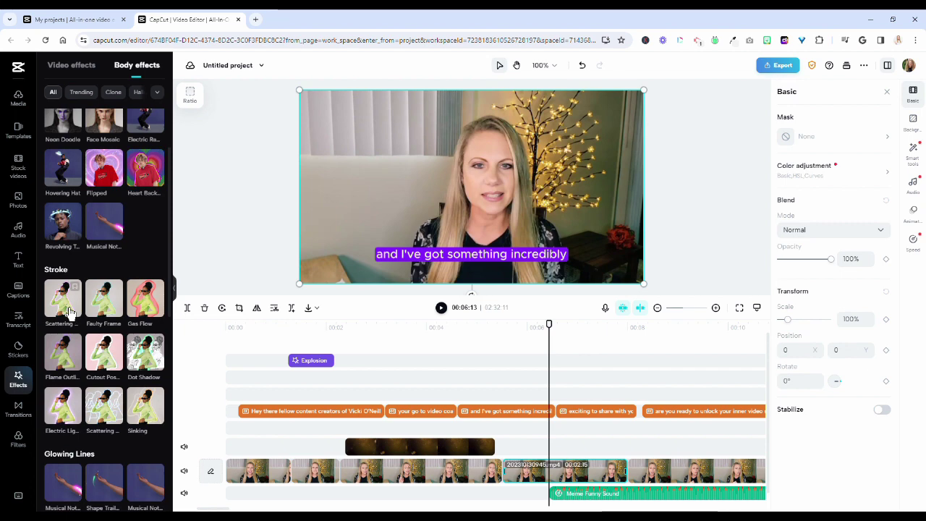
pyautogui.click(154, 313)
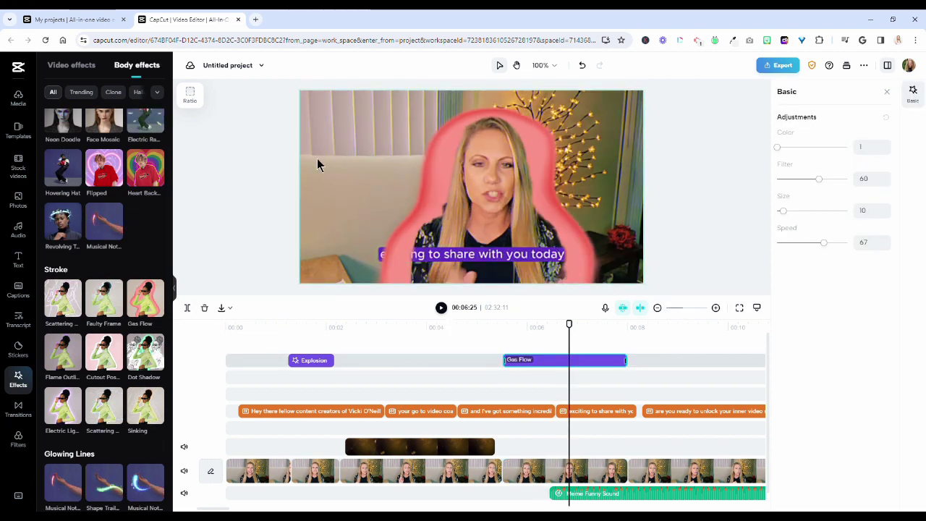
pyautogui.click(145, 352)
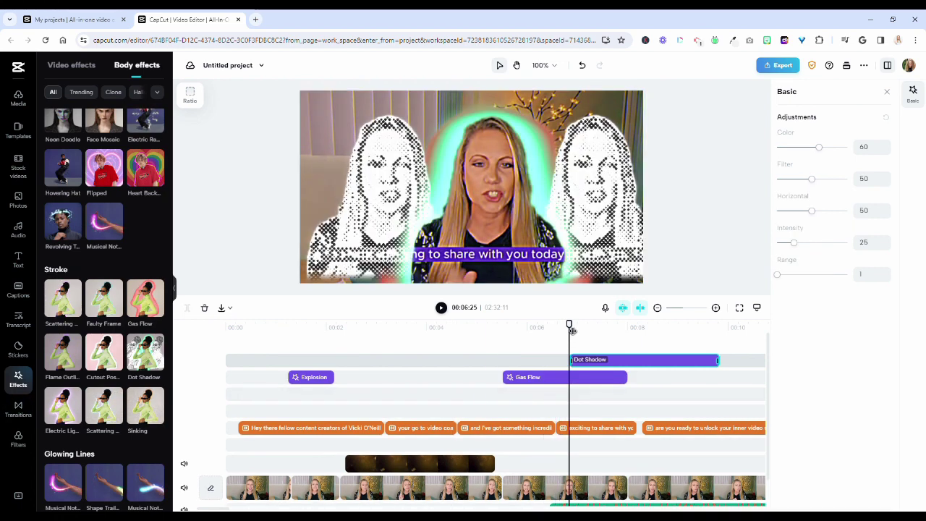
pyautogui.click(565, 329)
pyautogui.click(546, 331)
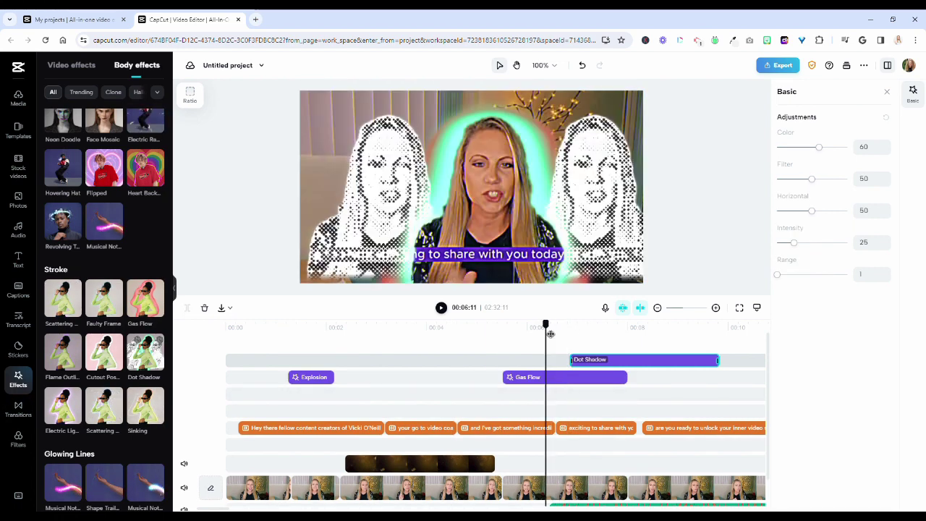
pyautogui.click(508, 377)
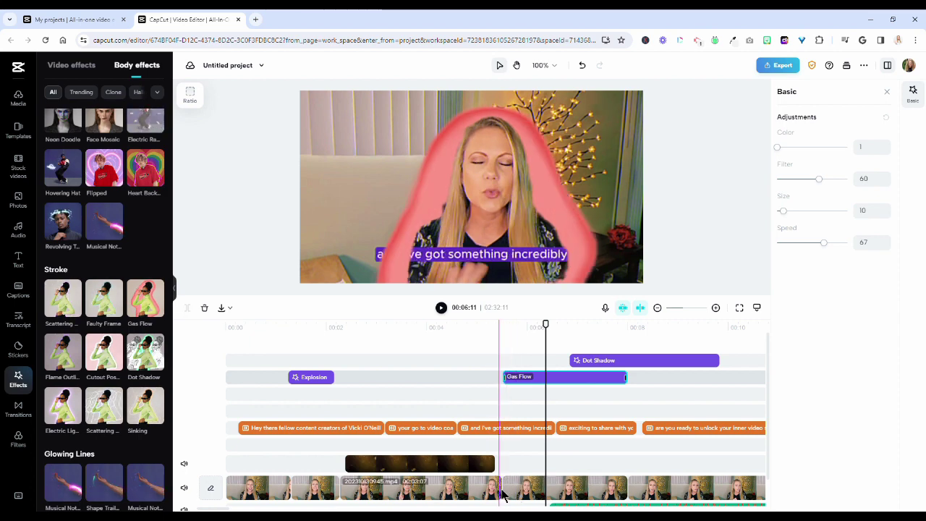
# Add a 1.2 s Tear Apart transition at the 00:05:15 cut of the talking-head clip
pyautogui.click(502, 494)
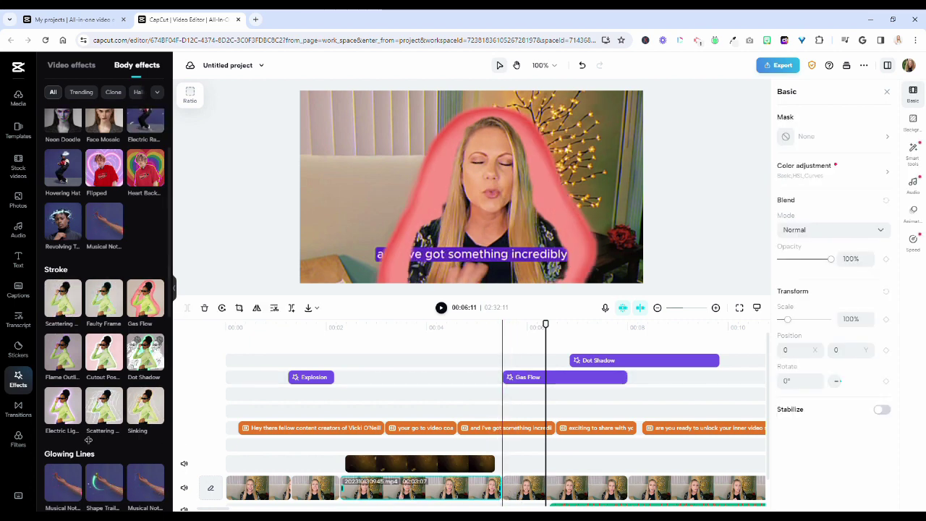
pyautogui.click(18, 408)
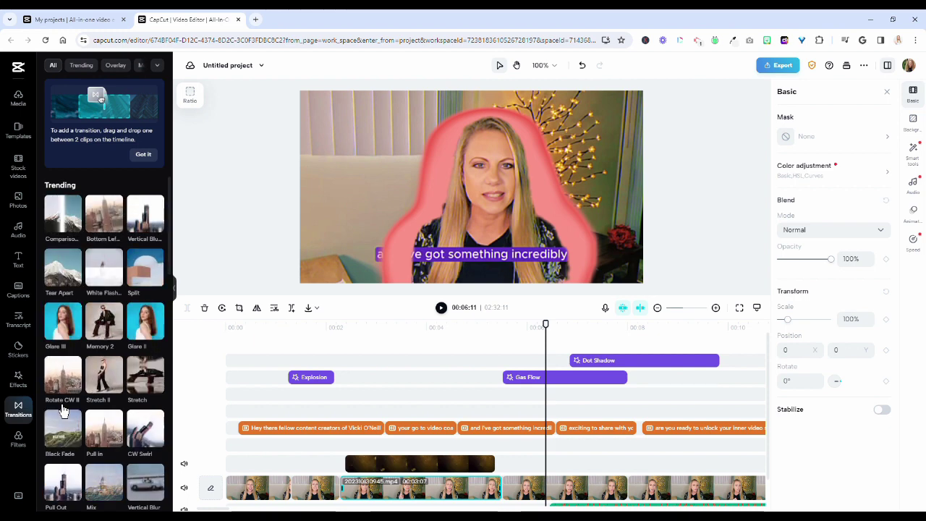
pyautogui.click(72, 282)
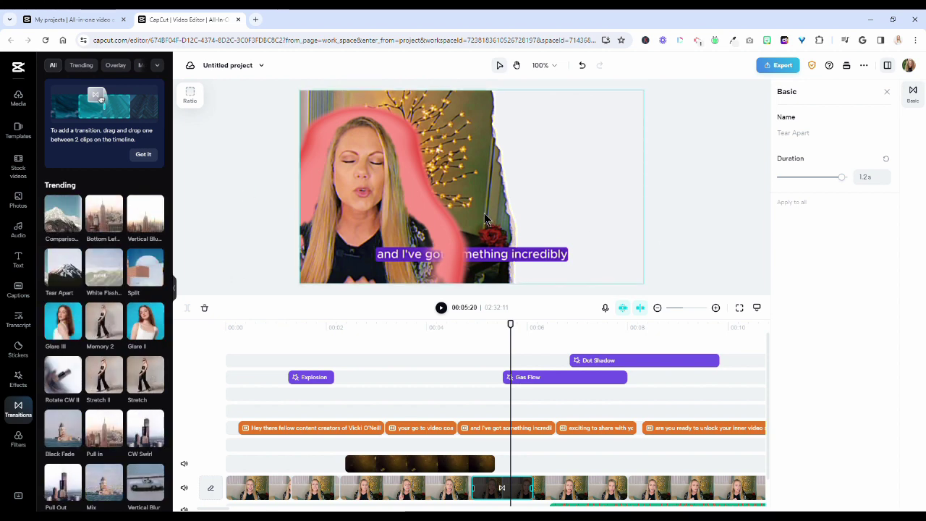
pyautogui.click(18, 437)
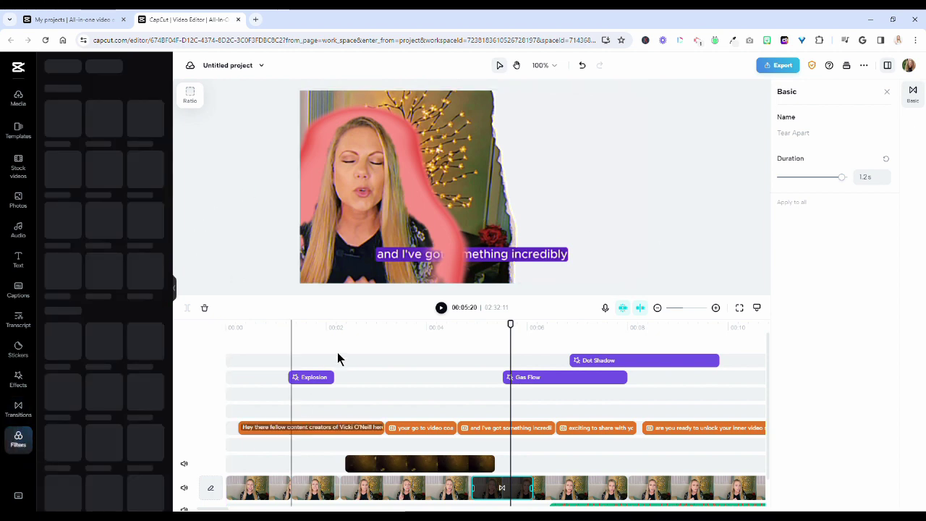
# Drag the Yandere filter onto the timeline starting around 00:08
pyautogui.moveTo(510, 325); pyautogui.dragTo(660, 340)
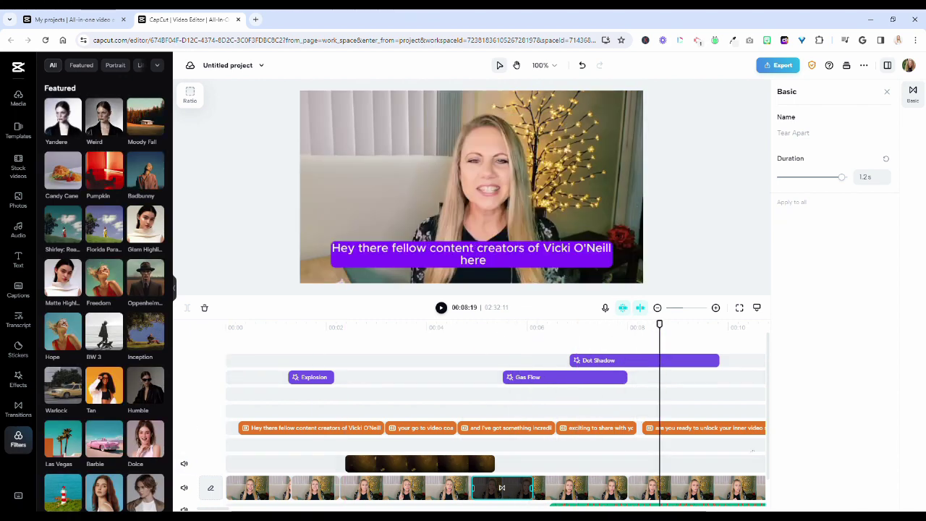
pyautogui.click(644, 486)
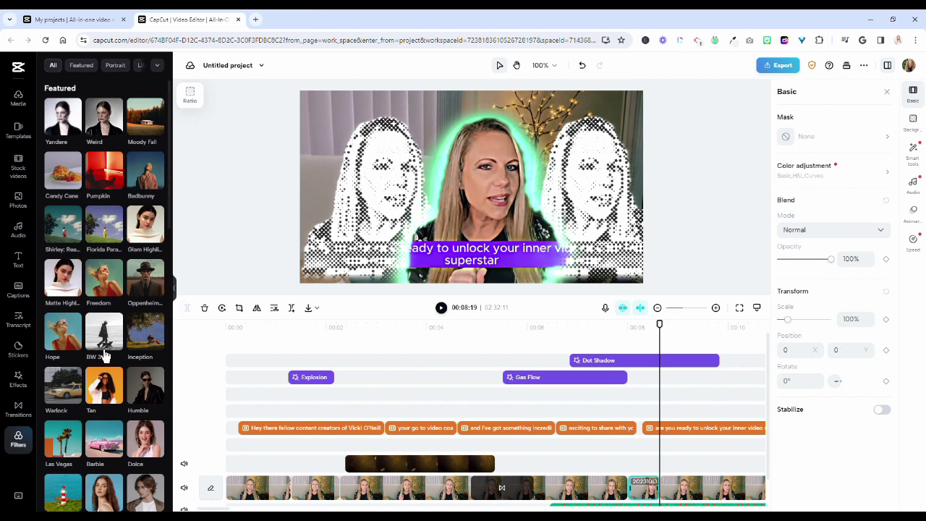
pyautogui.moveTo(64, 412); pyautogui.dragTo(651, 362)
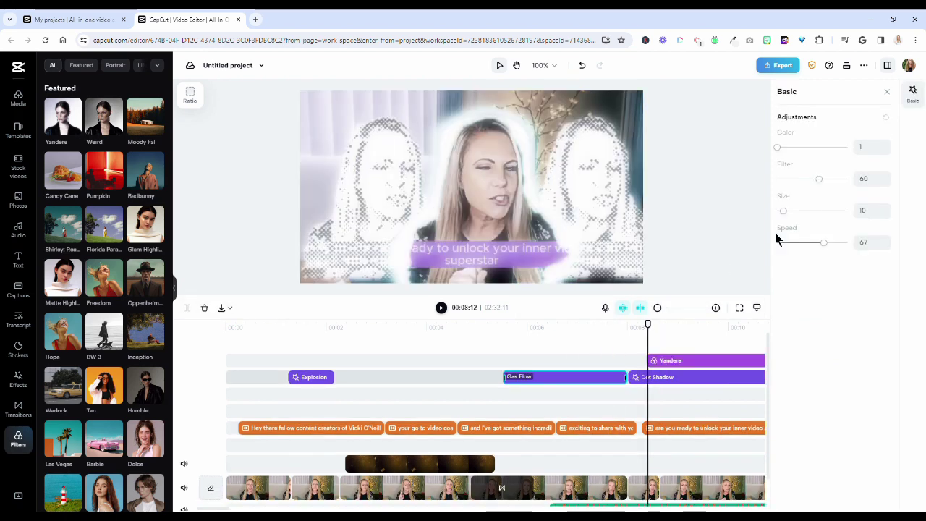
pyautogui.moveTo(821, 73)
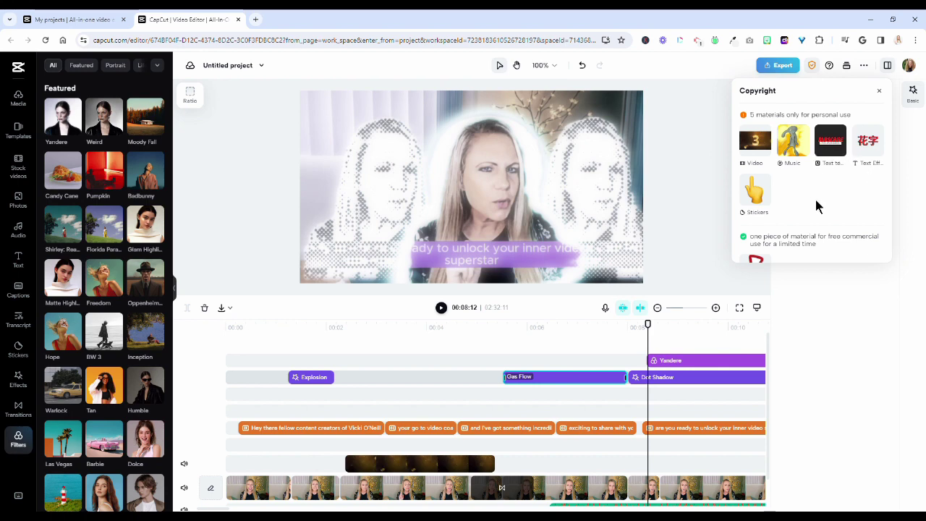
pyautogui.scroll(-1, 816, 207)
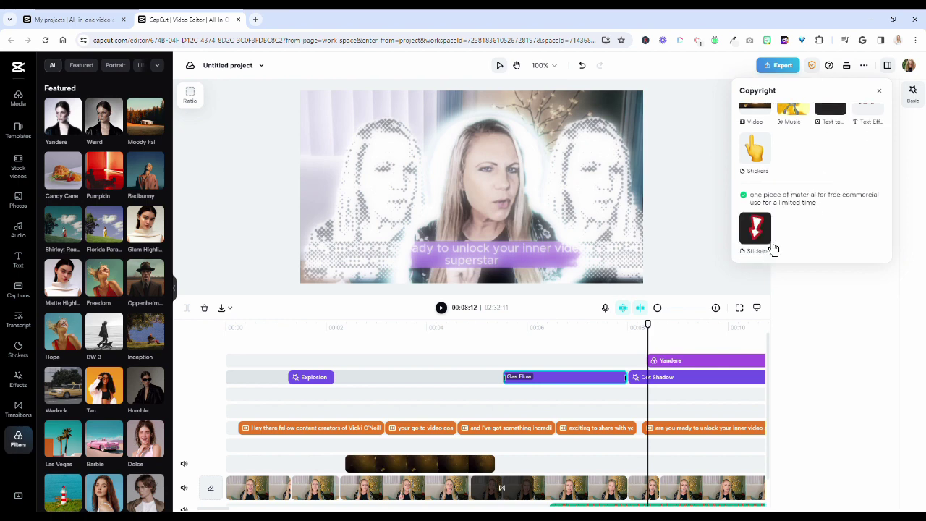
pyautogui.click(702, 170)
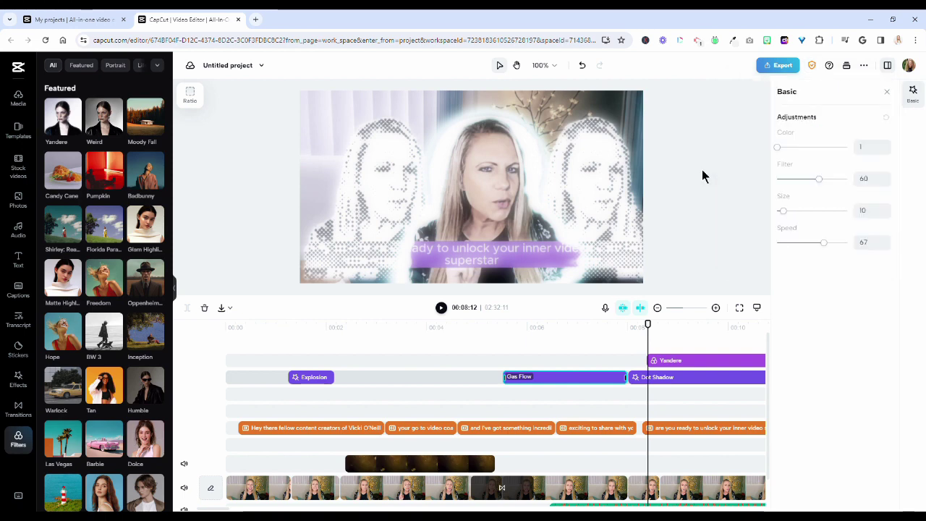
pyautogui.click(702, 170)
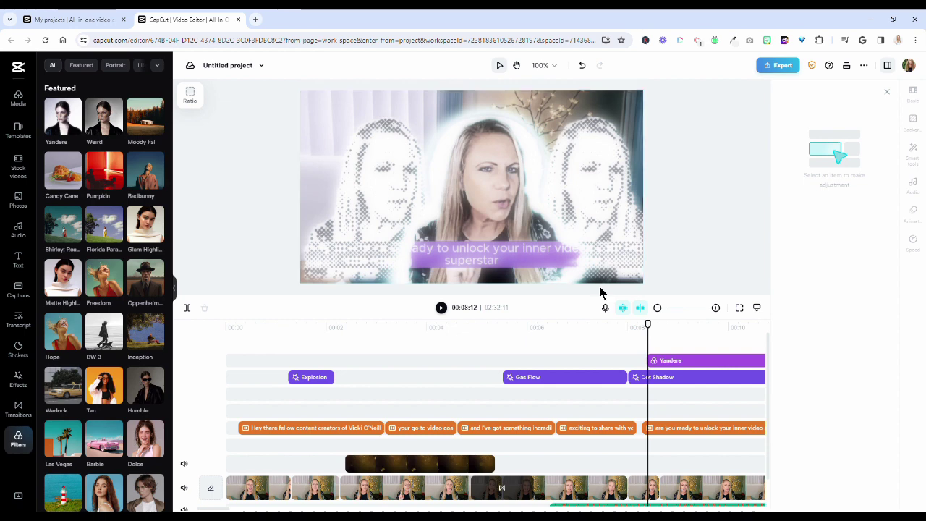
# Switch the canvas aspect ratio to vertical 9:16 with the playhead at the countdown
pyautogui.moveTo(647, 325); pyautogui.dragTo(506, 331)
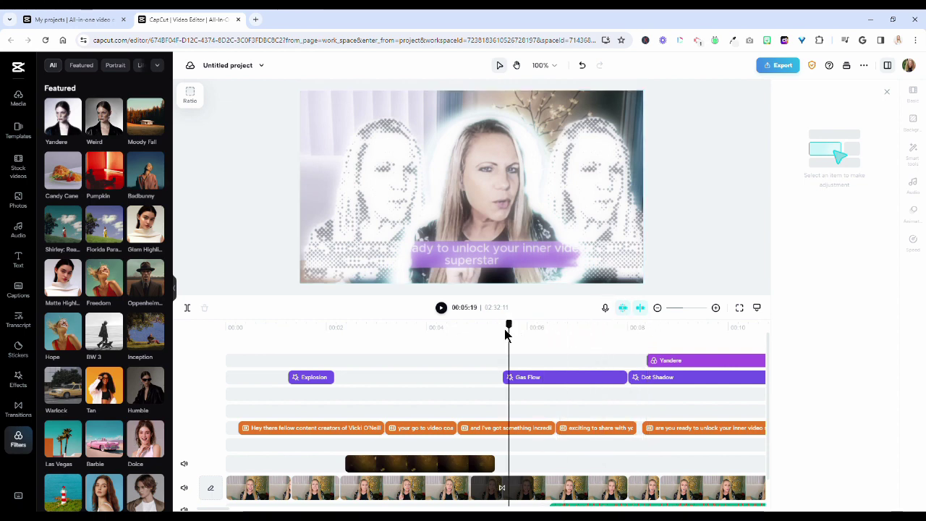
pyautogui.click(515, 377)
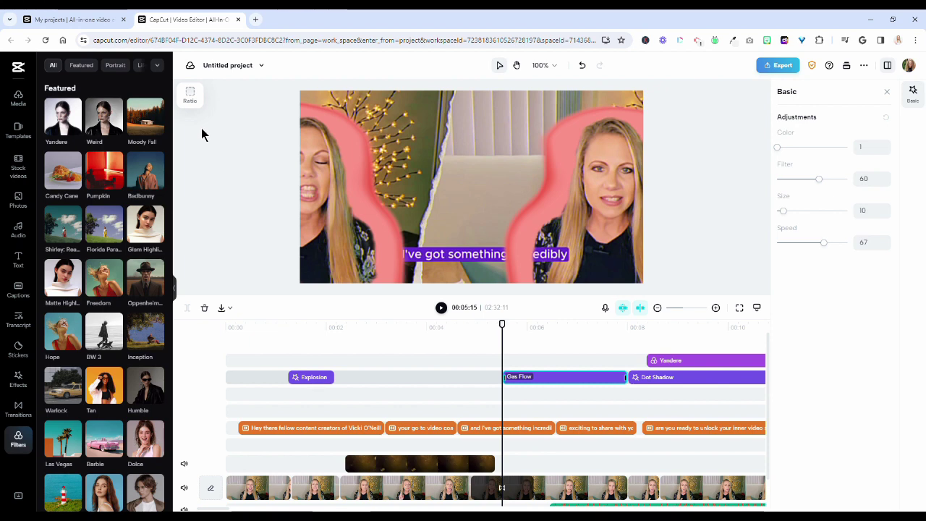
pyautogui.moveTo(502, 329); pyautogui.dragTo(375, 336)
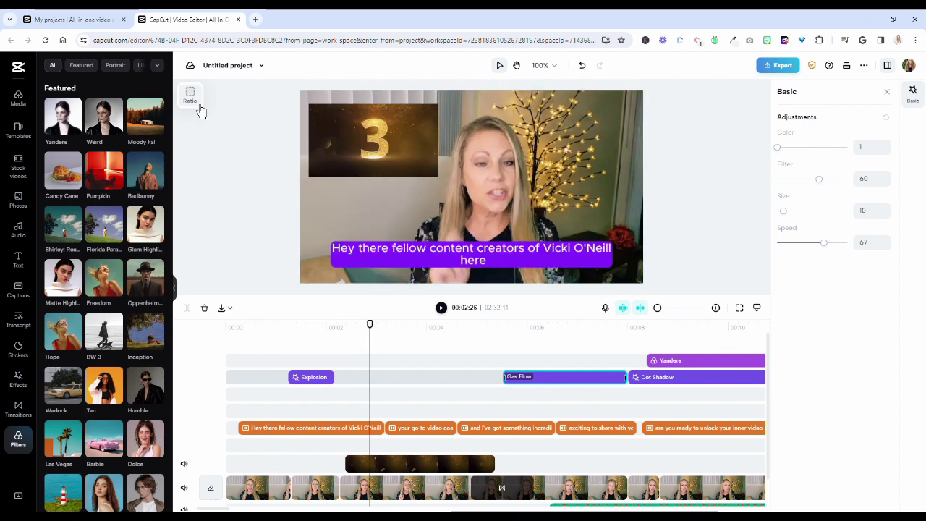
pyautogui.click(201, 107)
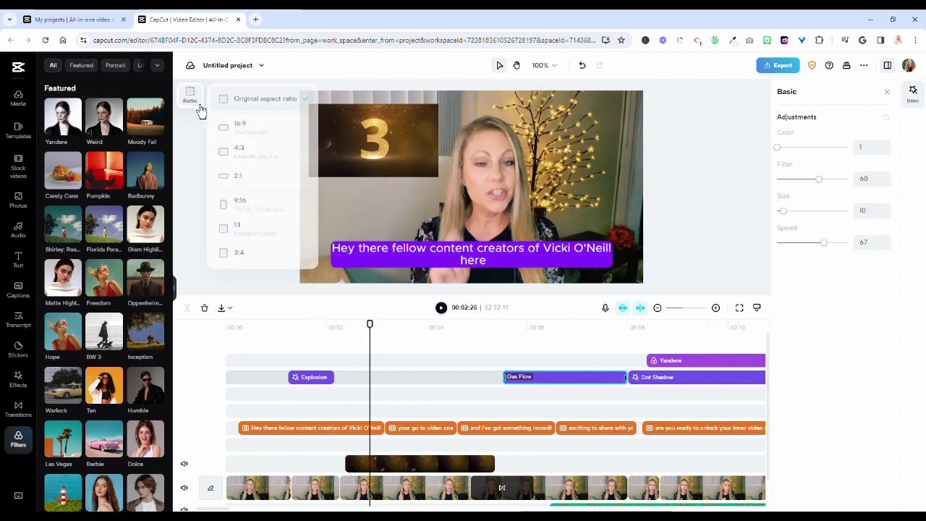
pyautogui.click(261, 222)
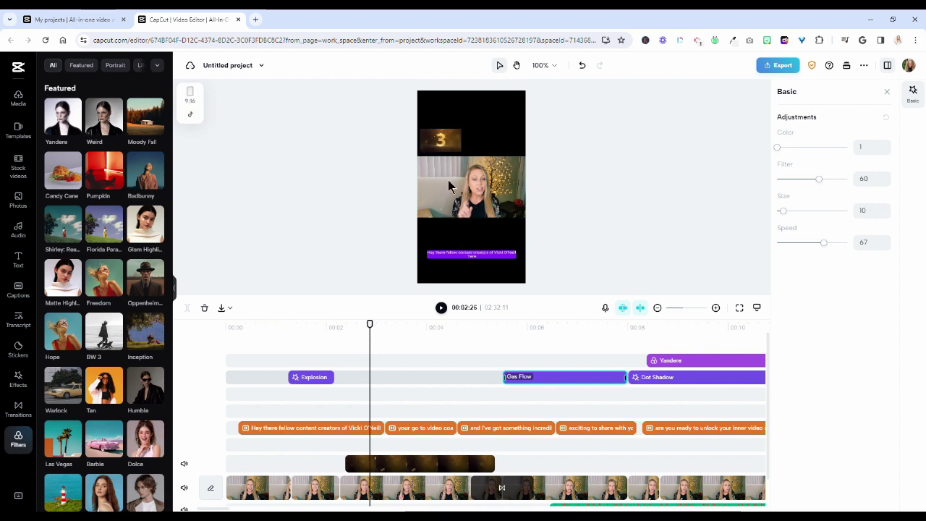
# Move the countdown 3 overlay down and the caption up onto the video
pyautogui.click(450, 142)
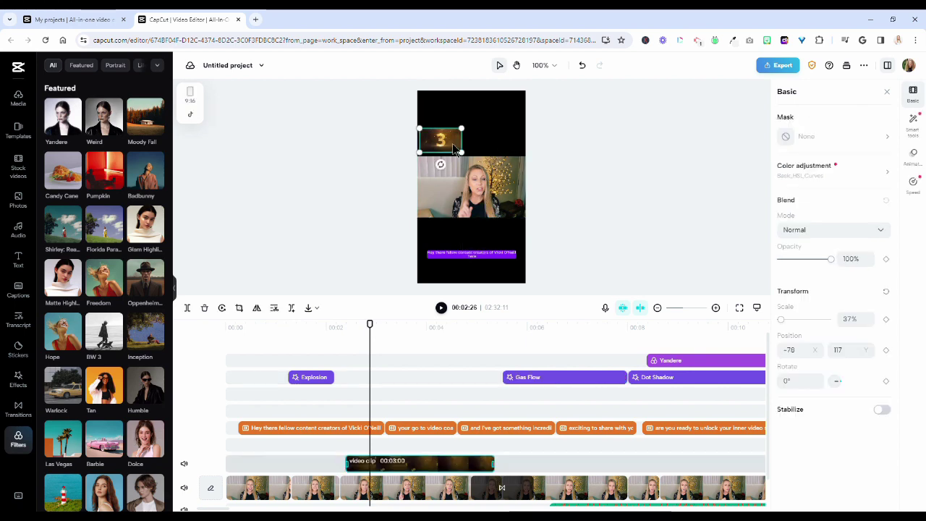
pyautogui.moveTo(454, 148); pyautogui.dragTo(464, 186)
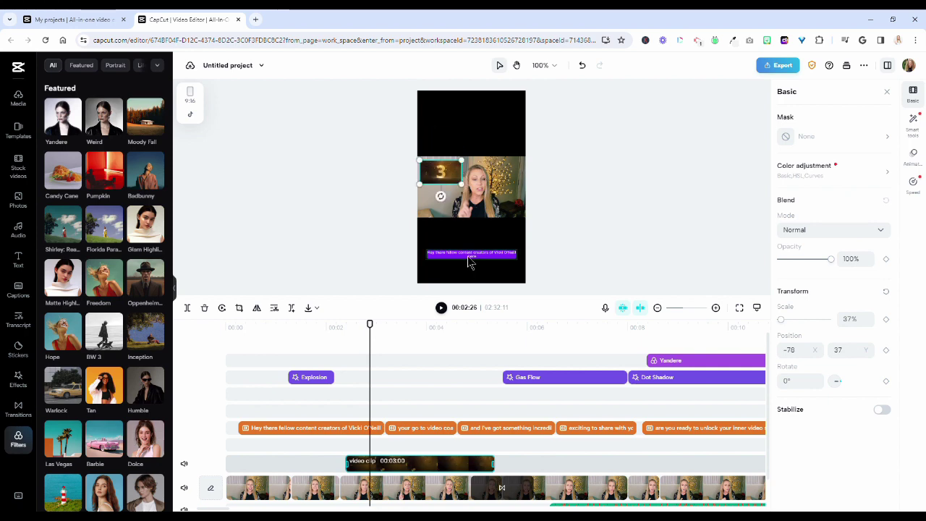
pyautogui.moveTo(467, 256); pyautogui.dragTo(476, 214)
# Enlarge the talking-head video beyond 208% to fill the vertical frame
pyautogui.click(478, 214)
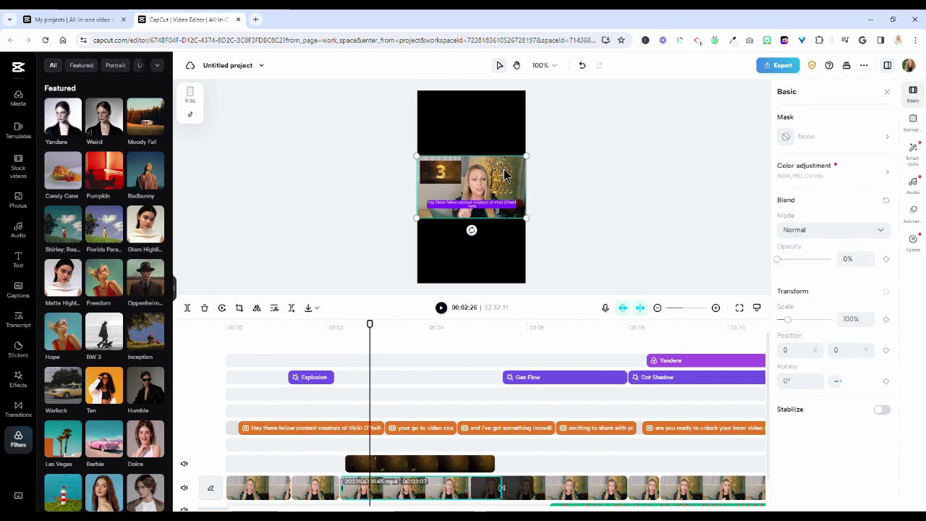
pyautogui.moveTo(412, 153); pyautogui.dragTo(314, 97)
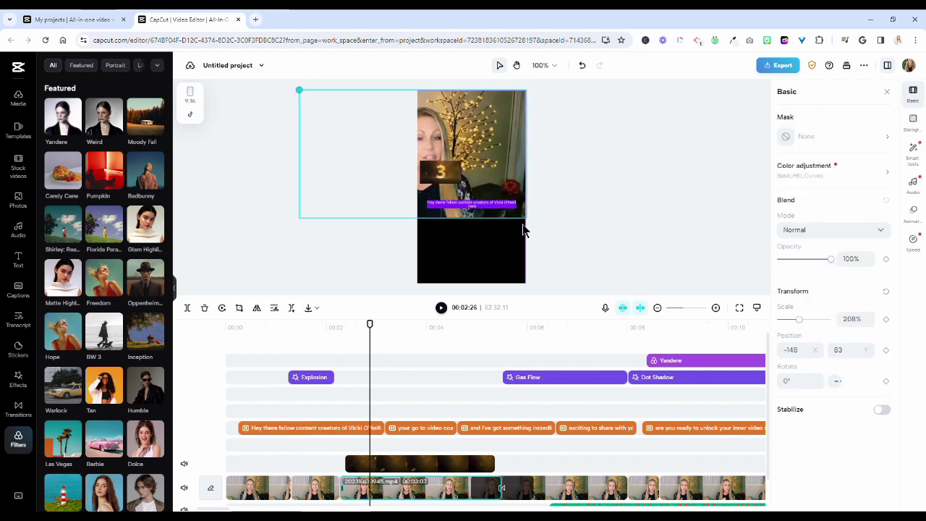
pyautogui.moveTo(528, 219); pyautogui.dragTo(626, 366)
pyautogui.click(693, 220)
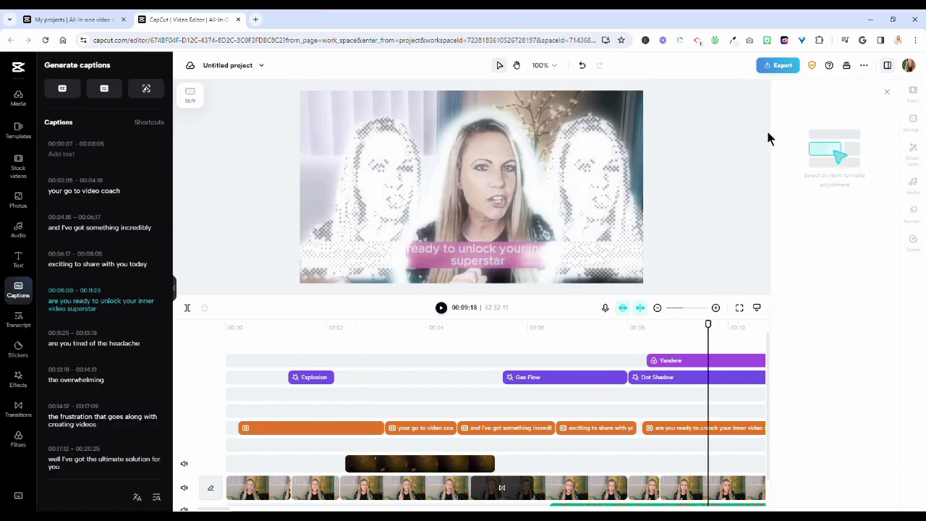
# Download-export the 1080p video with the file name 'TEST VIDEO'
pyautogui.click(783, 69)
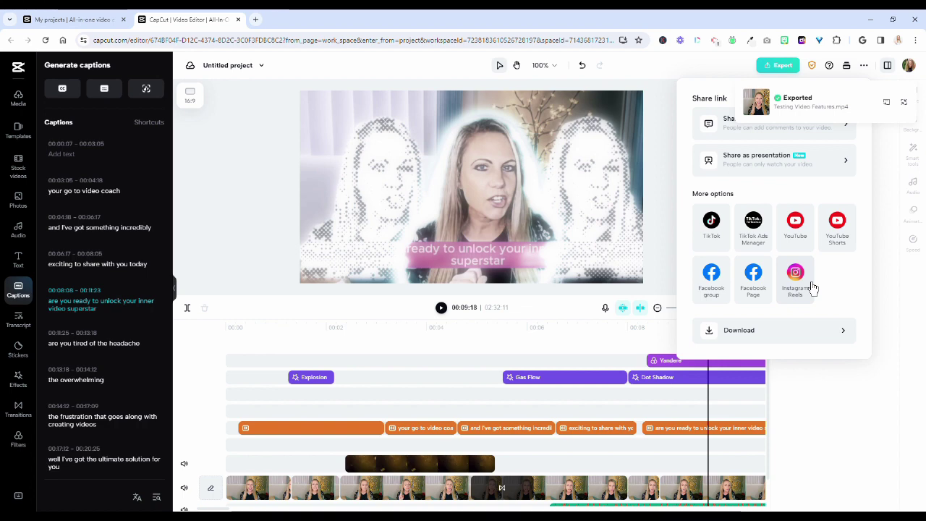
pyautogui.click(848, 345)
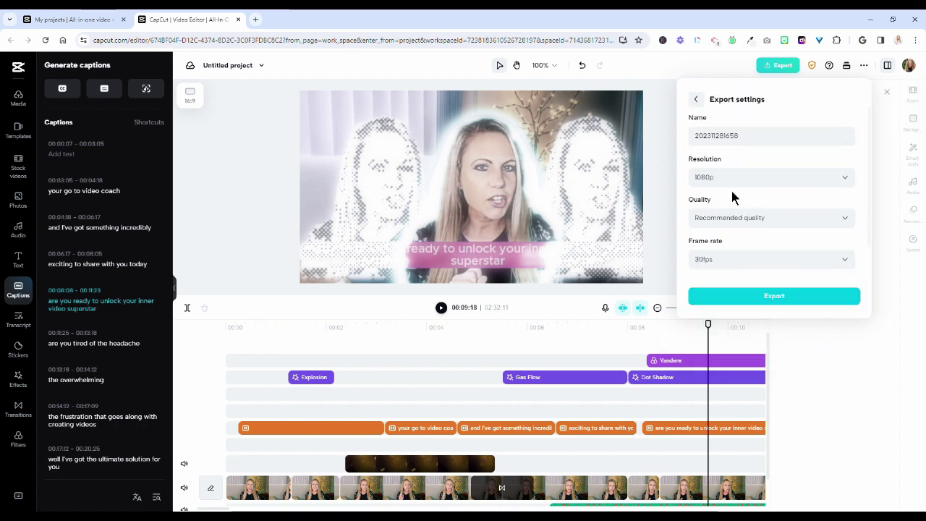
pyautogui.moveTo(763, 144); pyautogui.dragTo(671, 135)
pyautogui.write('TEST VIDE')
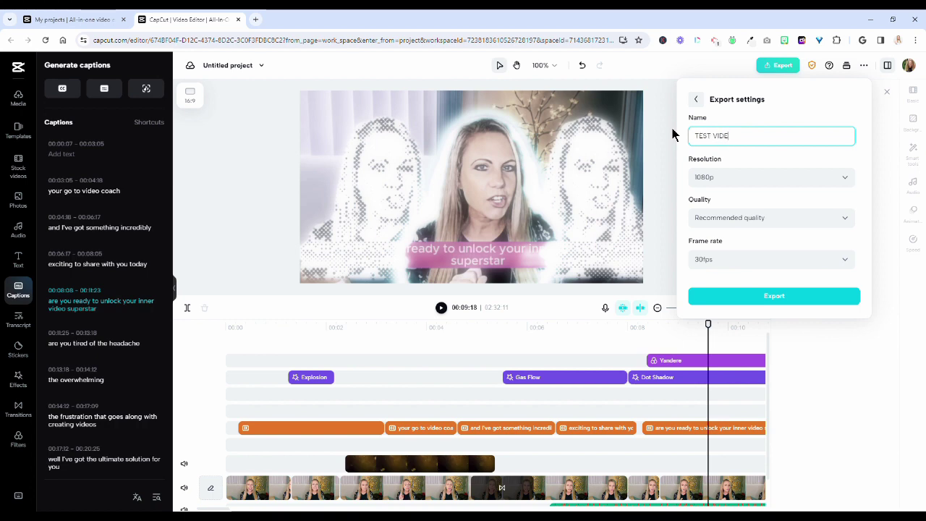
pyautogui.write('O')
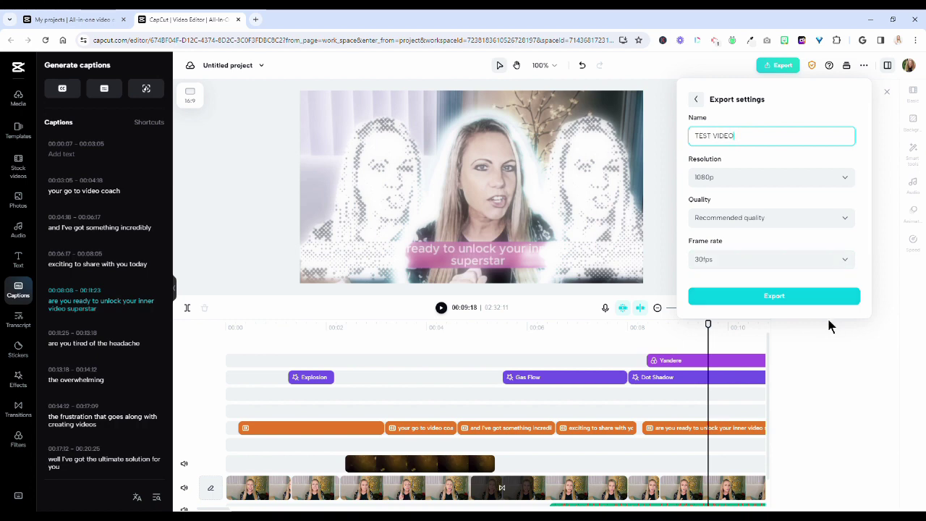
pyautogui.click(780, 297)
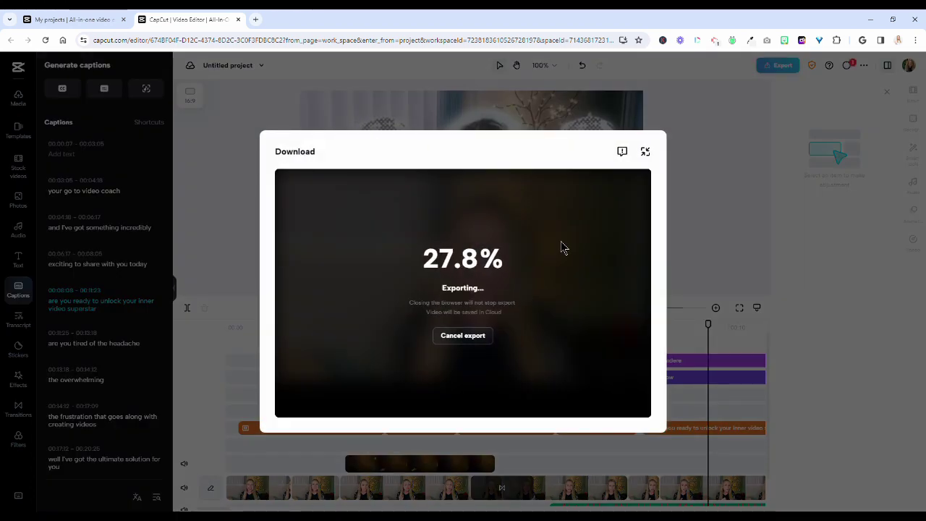